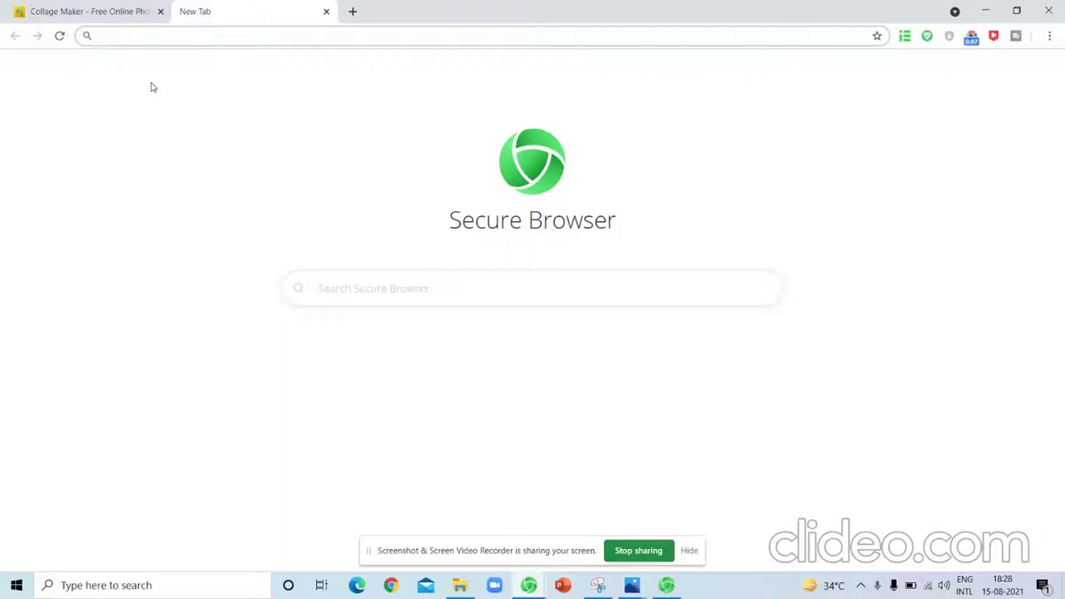
# Minimize the Secure Browser window to uncover the Windows desktop
pyautogui.click(988, 10)
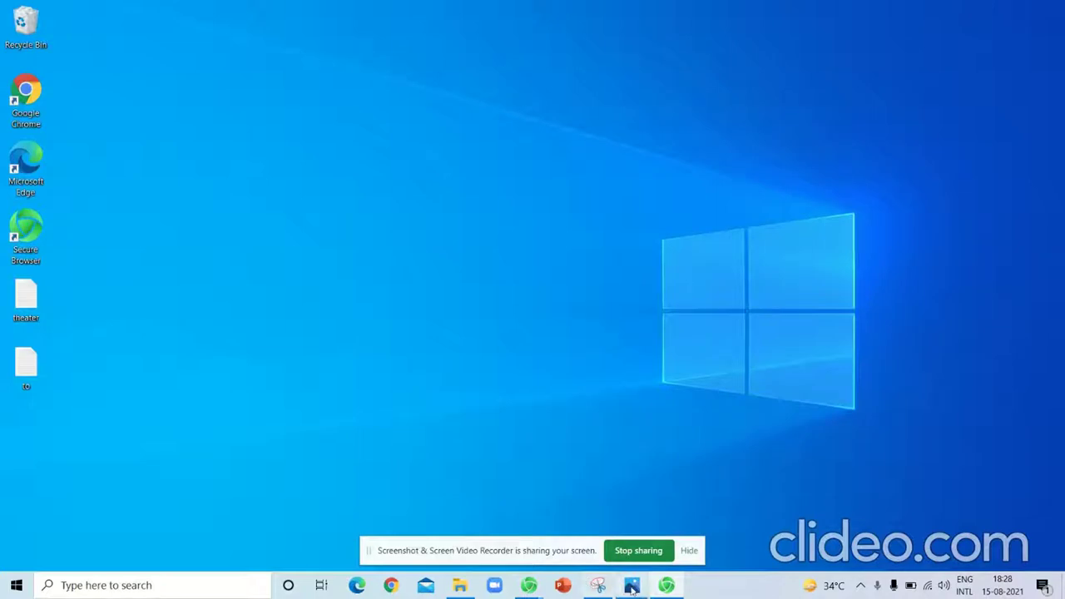
pyautogui.moveTo(631, 586)
pyautogui.click(602, 502)
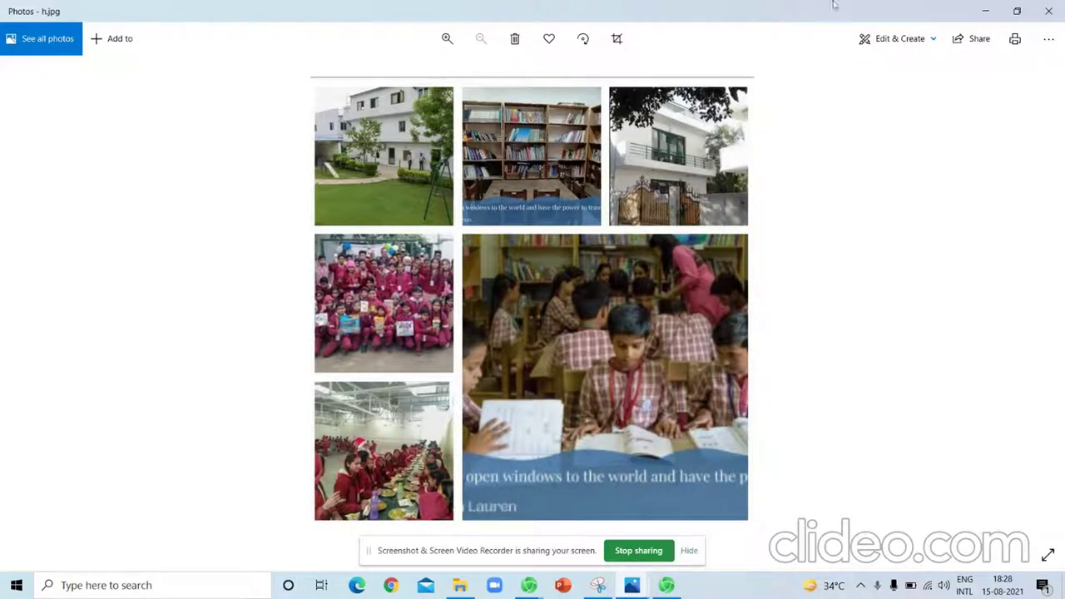
pyautogui.click(985, 10)
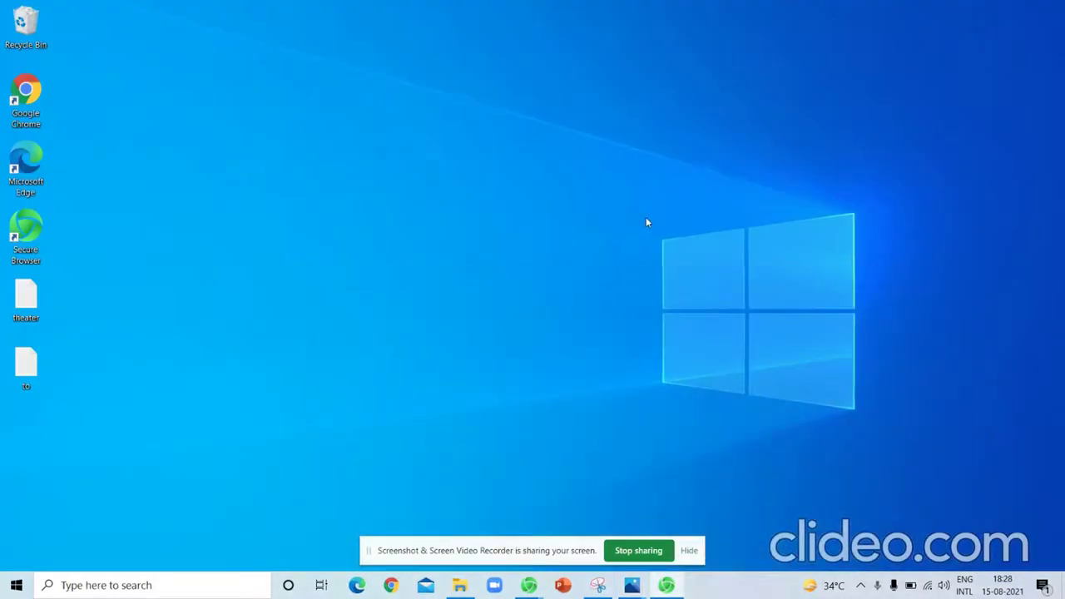
# Restore the Snipping Tool sketch, add a note above the boxes, and tick all four photo boxes
pyautogui.click(598, 585)
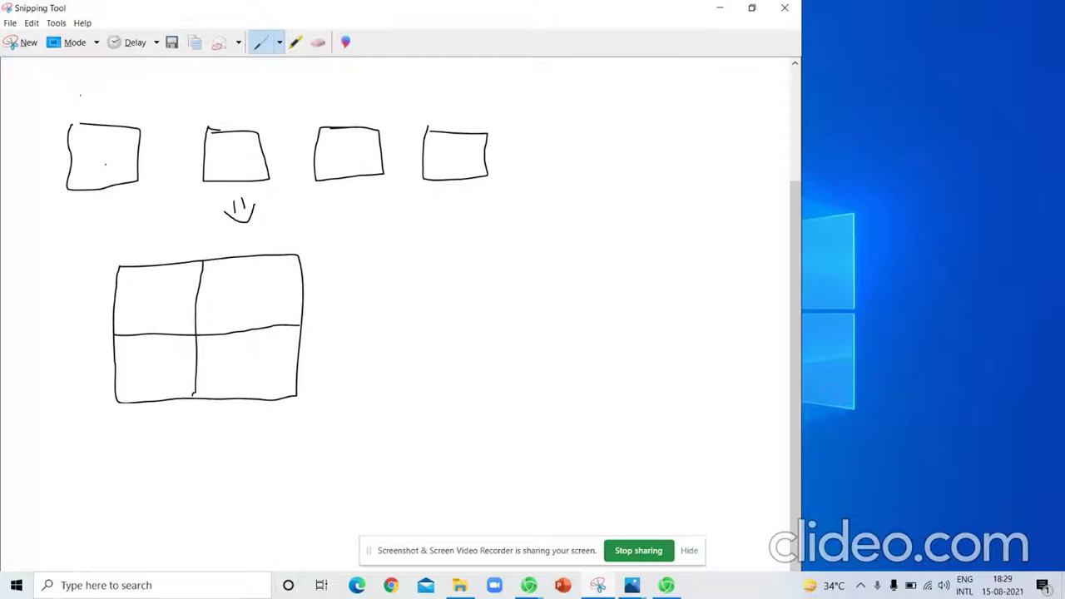
pyautogui.moveTo(83, 94)
pyautogui.mouseDown()
pyautogui.moveTo(107, 84)
pyautogui.moveTo(106, 105)
pyautogui.moveTo(146, 80)
pyautogui.moveTo(151, 88)
pyautogui.mouseUp()
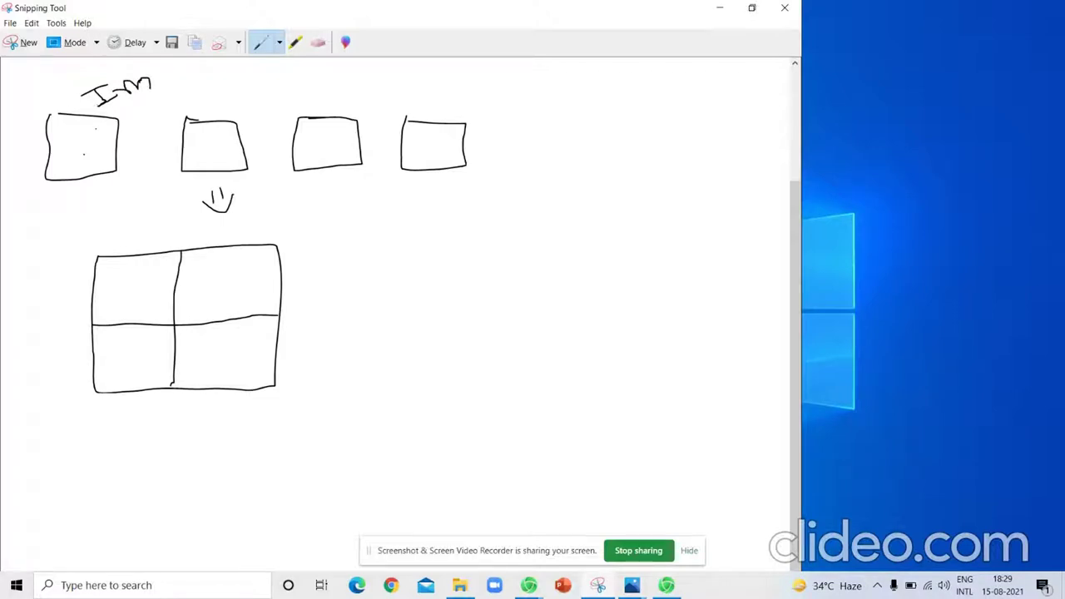
pyautogui.moveTo(84, 151); pyautogui.dragTo(105, 126)
pyautogui.moveTo(199, 144); pyautogui.dragTo(223, 141)
pyautogui.moveTo(322, 139); pyautogui.dragTo(356, 131)
pyautogui.moveTo(416, 150); pyautogui.dragTo(448, 135)
# Draw a square split into cells beside the grid, then minimize Snipping Tool
pyautogui.moveTo(450, 191)
pyautogui.mouseDown()
pyautogui.moveTo(552, 178)
pyautogui.moveTo(614, 333)
pyautogui.moveTo(458, 354)
pyautogui.moveTo(432, 236)
pyautogui.moveTo(489, 189)
pyautogui.moveTo(524, 233)
pyautogui.moveTo(558, 322)
pyautogui.mouseUp()
pyautogui.moveTo(442, 294); pyautogui.dragTo(589, 263)
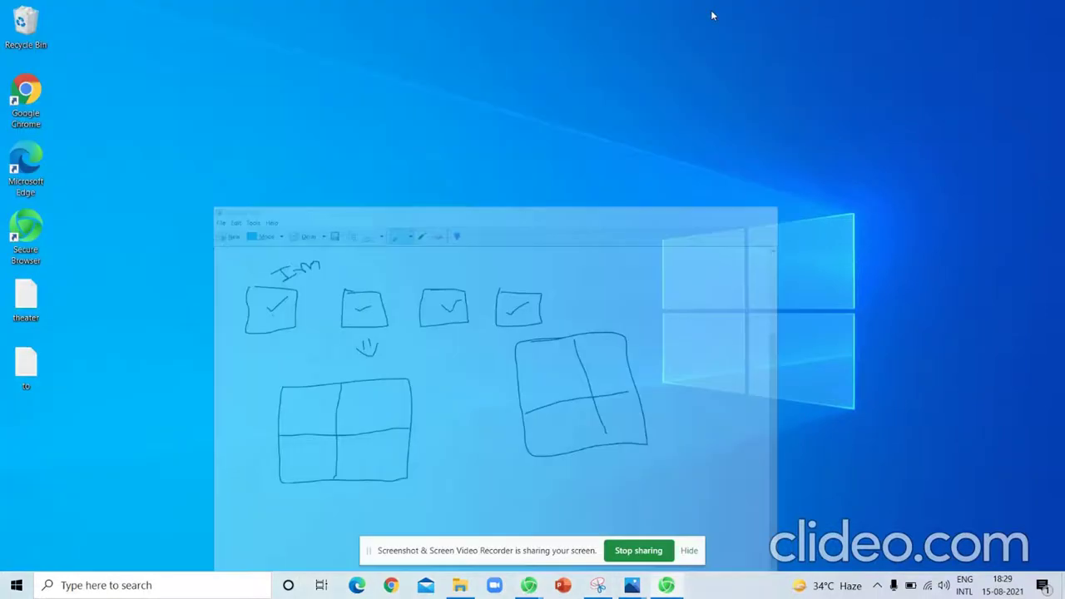
pyautogui.click(714, 10)
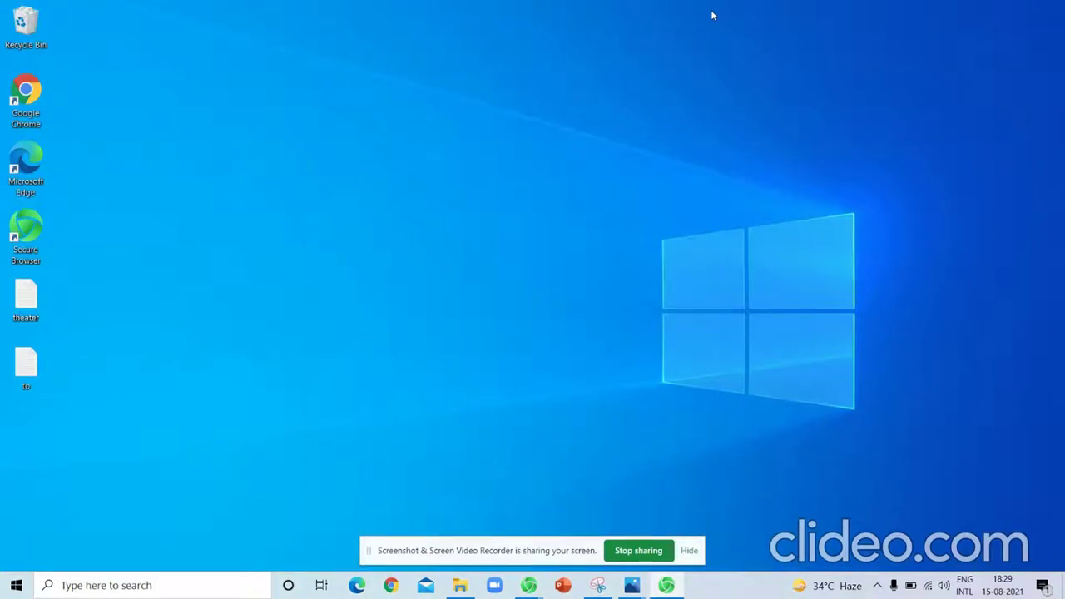
# Restore Secure Browser from the taskbar and switch to the Collage Maker tab
pyautogui.moveTo(535, 588)
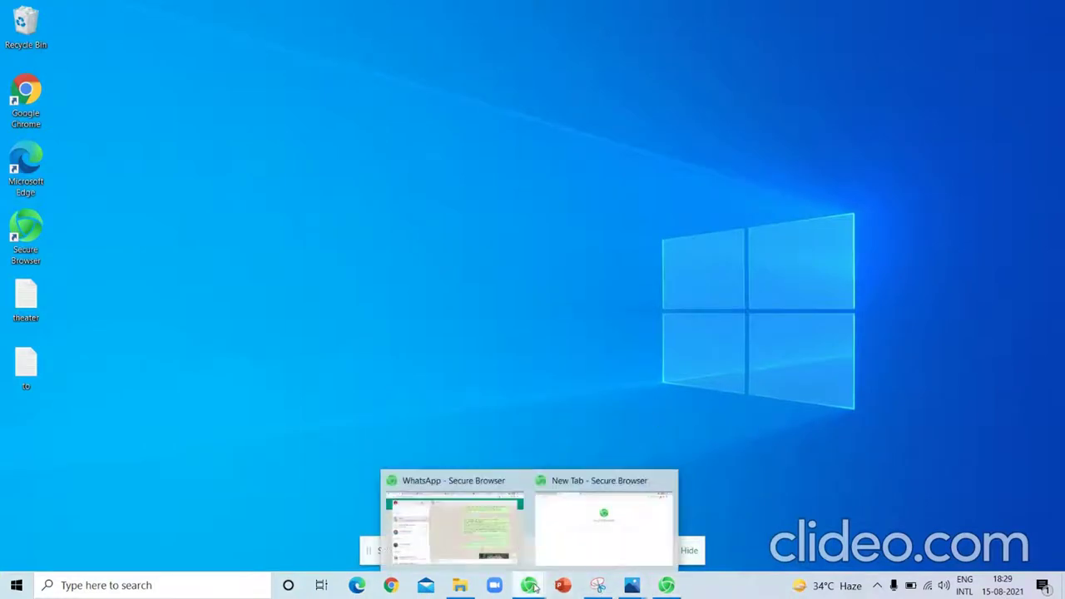
pyautogui.click(591, 526)
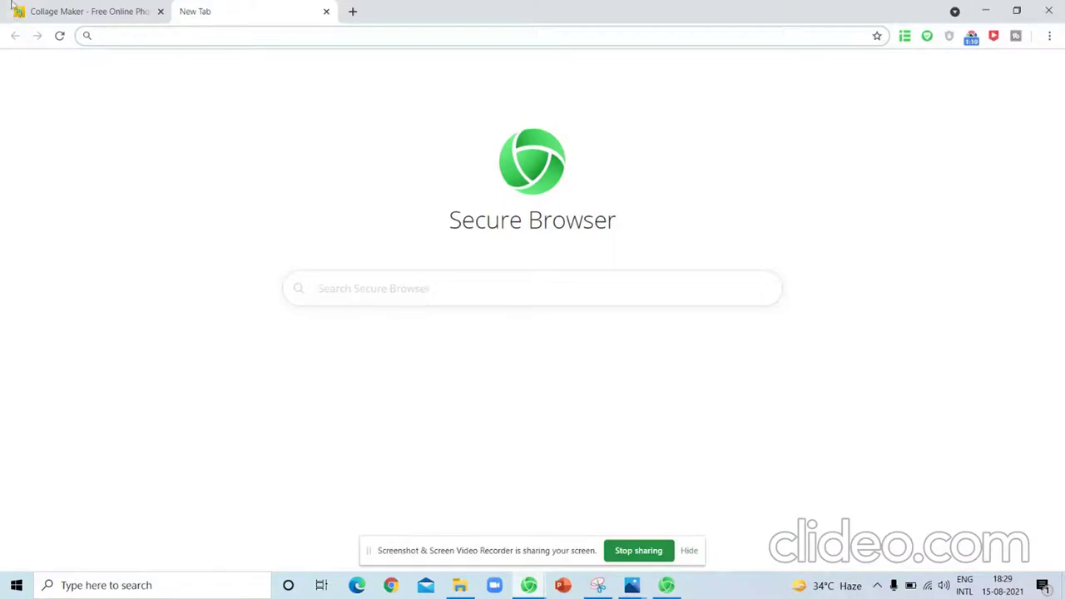
pyautogui.click(17, 15)
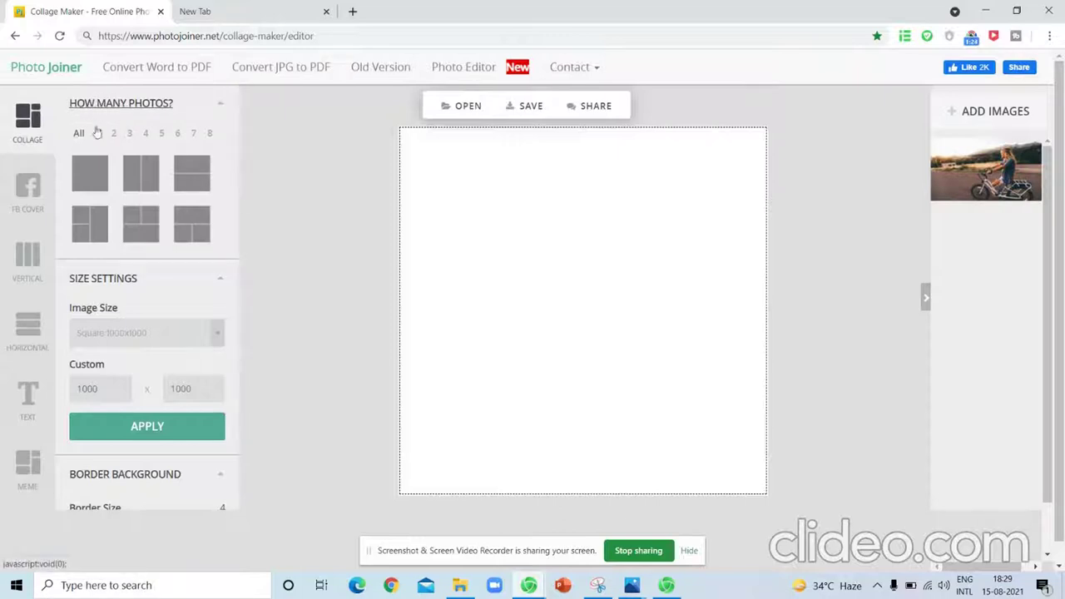
pyautogui.click(97, 134)
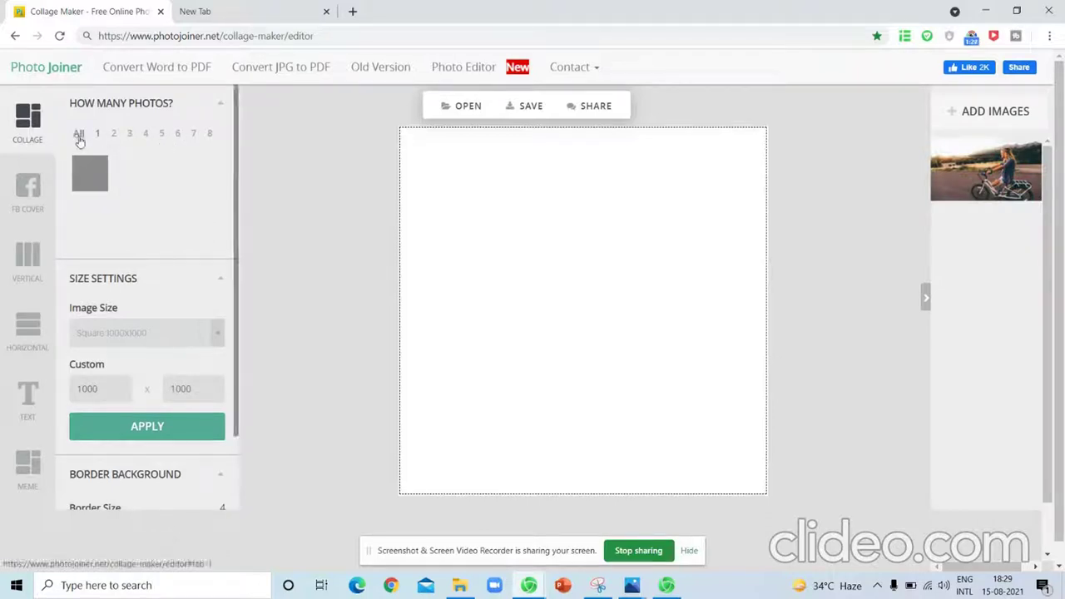
pyautogui.click(79, 135)
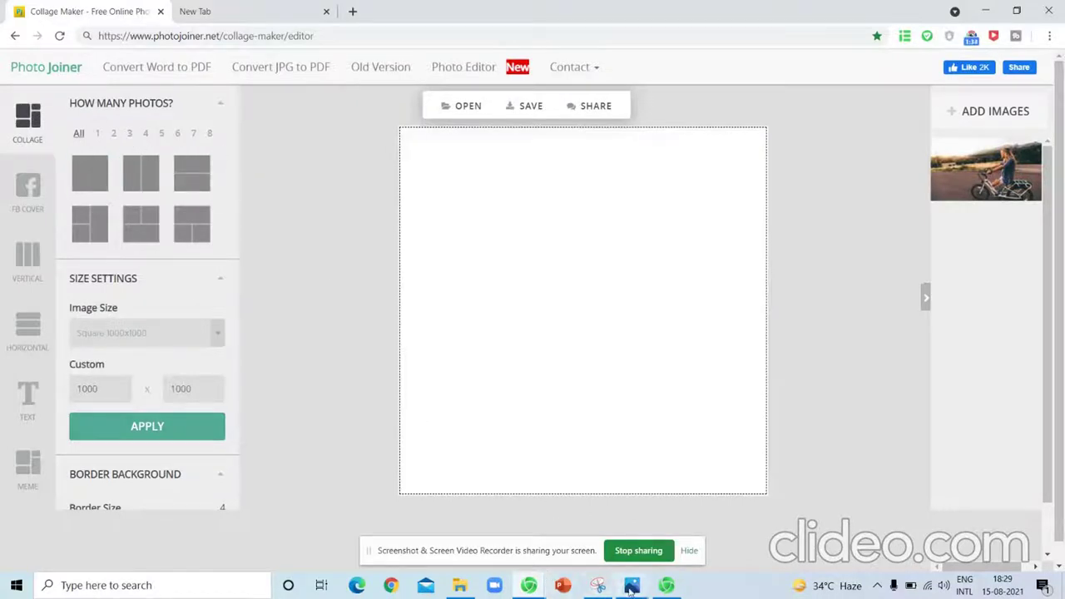
pyautogui.moveTo(631, 588)
pyautogui.click(577, 509)
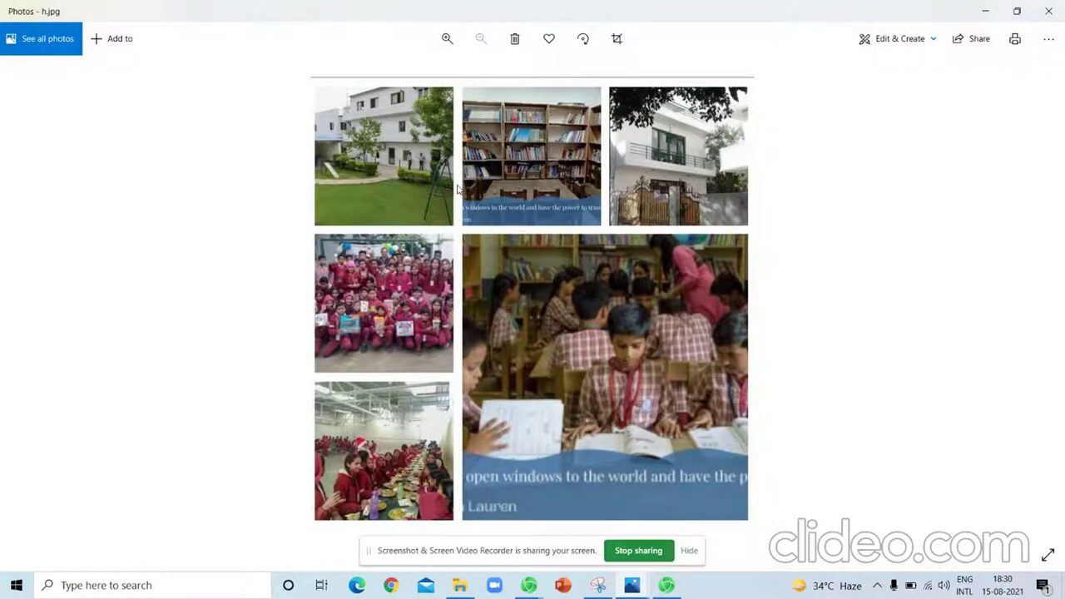
pyautogui.click(979, 7)
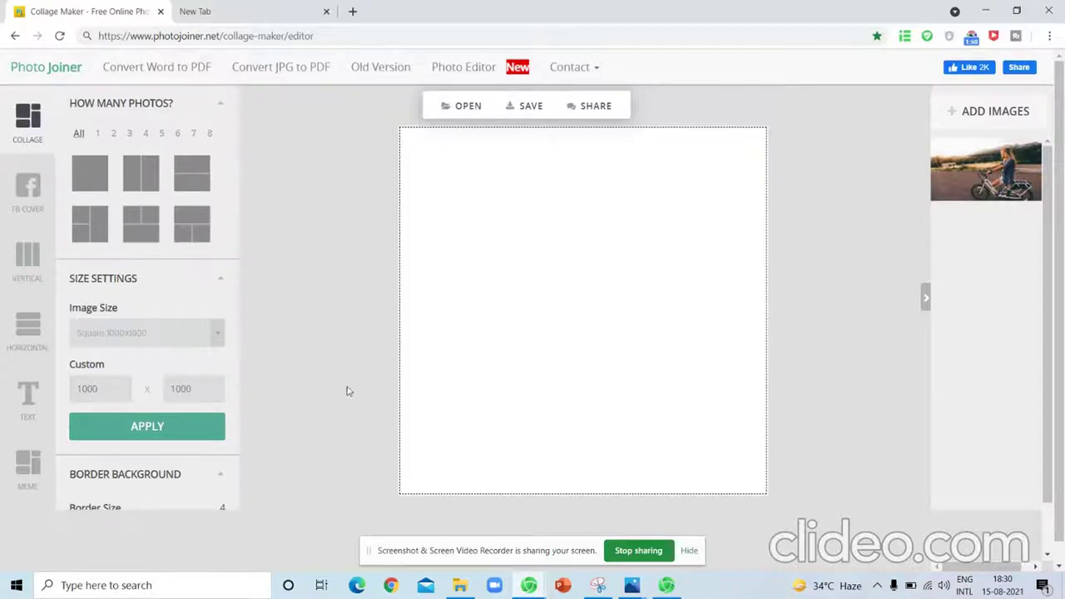
pyautogui.click(148, 137)
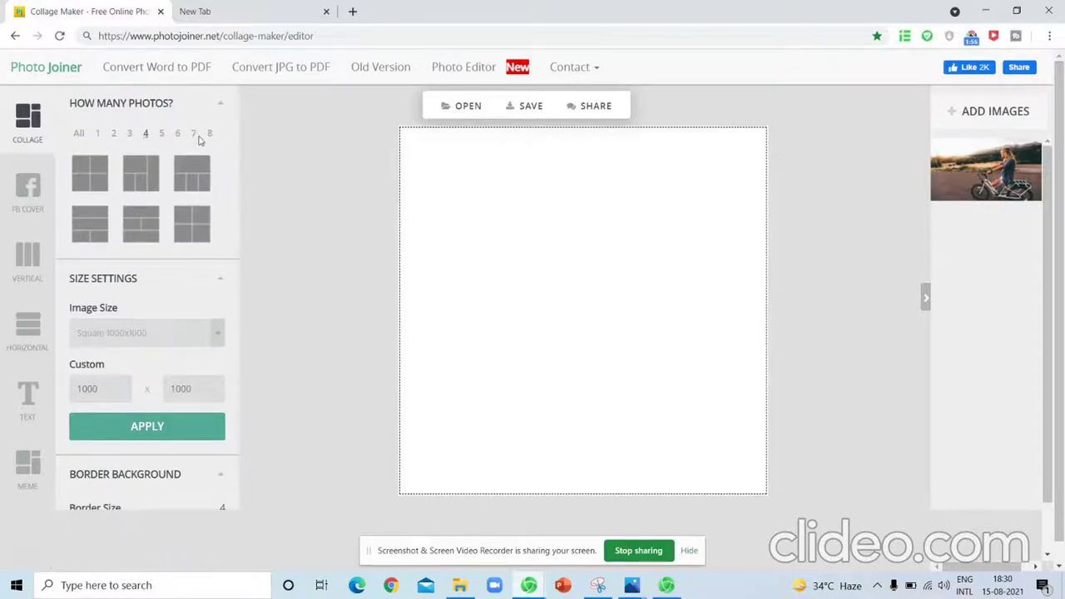
# Try four-cell layouts with a tall left cell and a wide bottom cell, then switch to the 2x2 grid
pyautogui.scroll(-3, 106, 192)
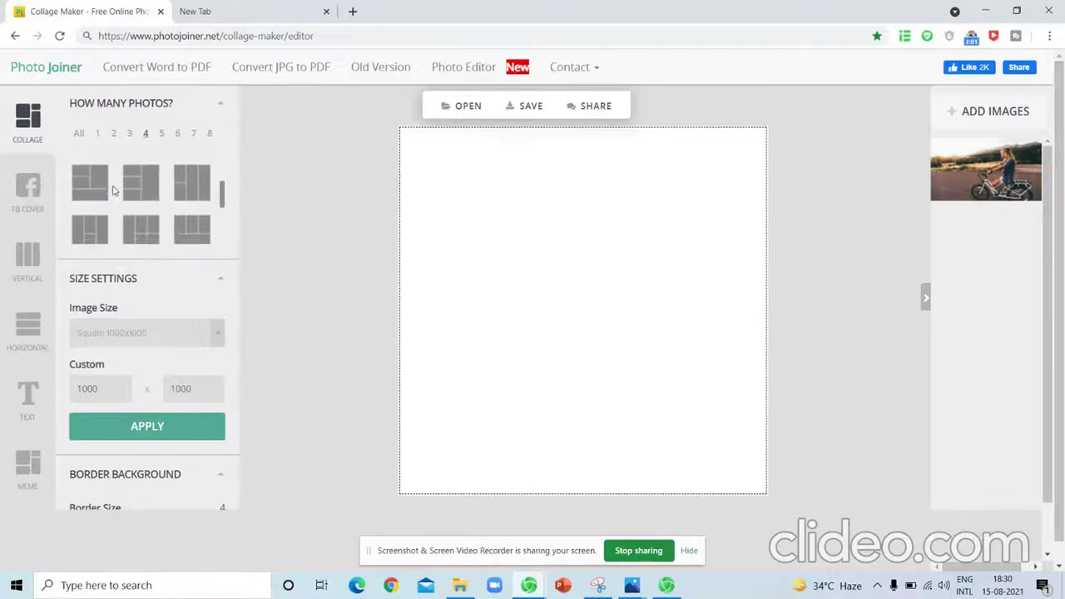
pyautogui.scroll(-2, 124, 193)
pyautogui.click(142, 201)
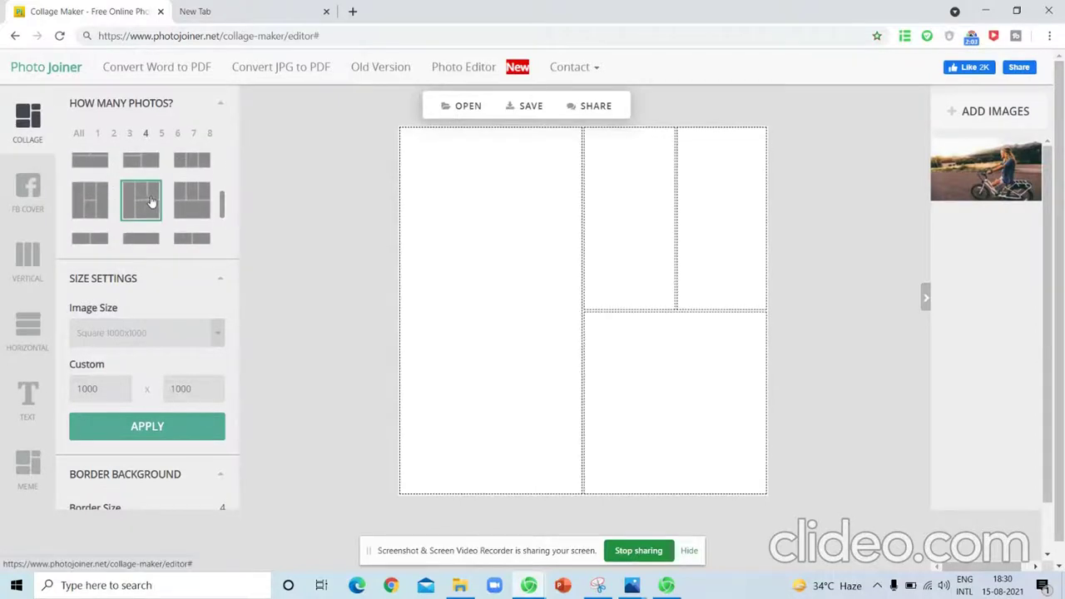
pyautogui.click(181, 200)
pyautogui.scroll(5, 133, 196)
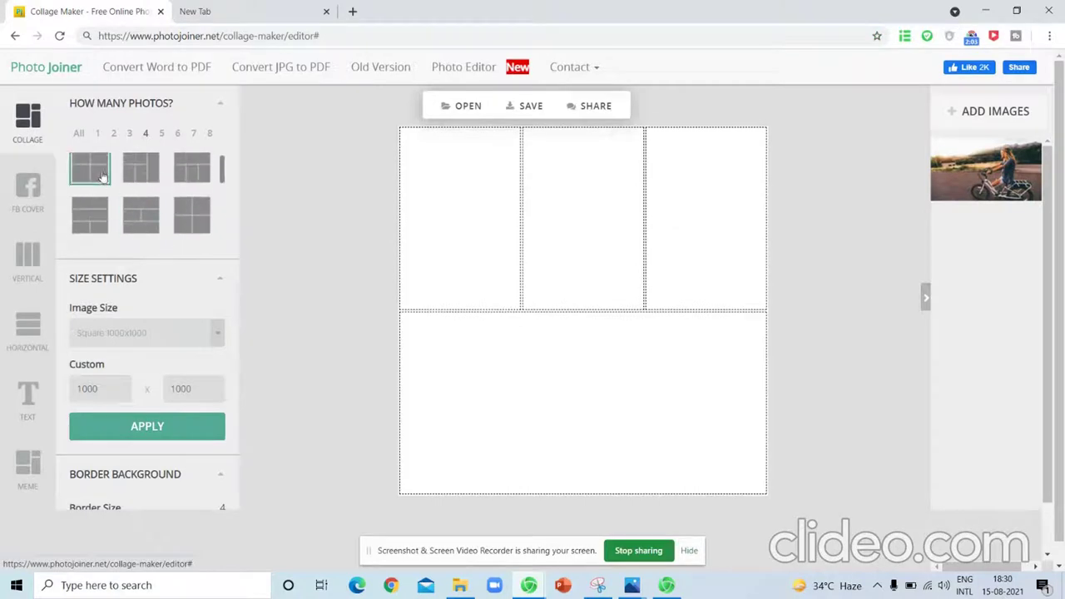
pyautogui.click(142, 213)
# Compare more tall-left-cell layouts, then settle on the first even 2x2 grid layout
pyautogui.scroll(-1, 176, 226)
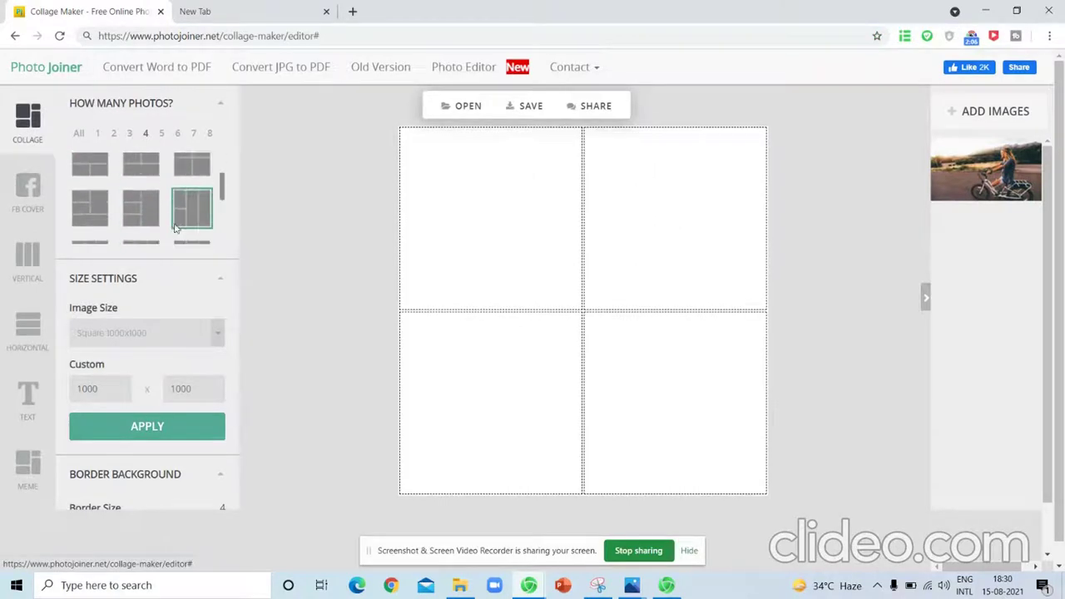
pyautogui.click(146, 229)
pyautogui.scroll(-1, 148, 223)
pyautogui.click(192, 222)
pyautogui.scroll(-1, 148, 222)
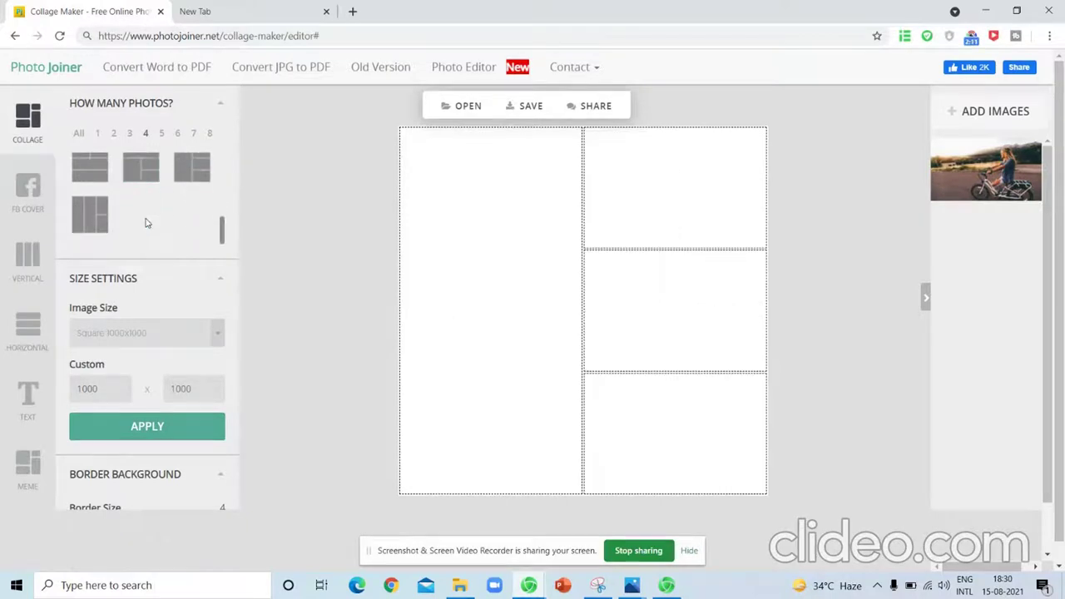
pyautogui.scroll(3, 146, 223)
pyautogui.click(80, 182)
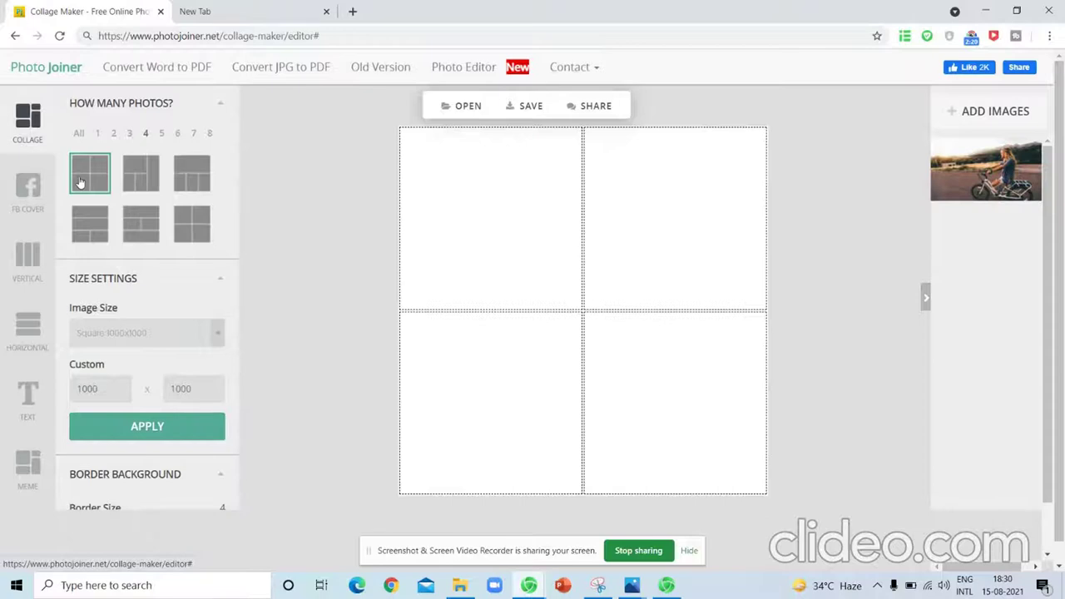
pyautogui.scroll(-2, 147, 356)
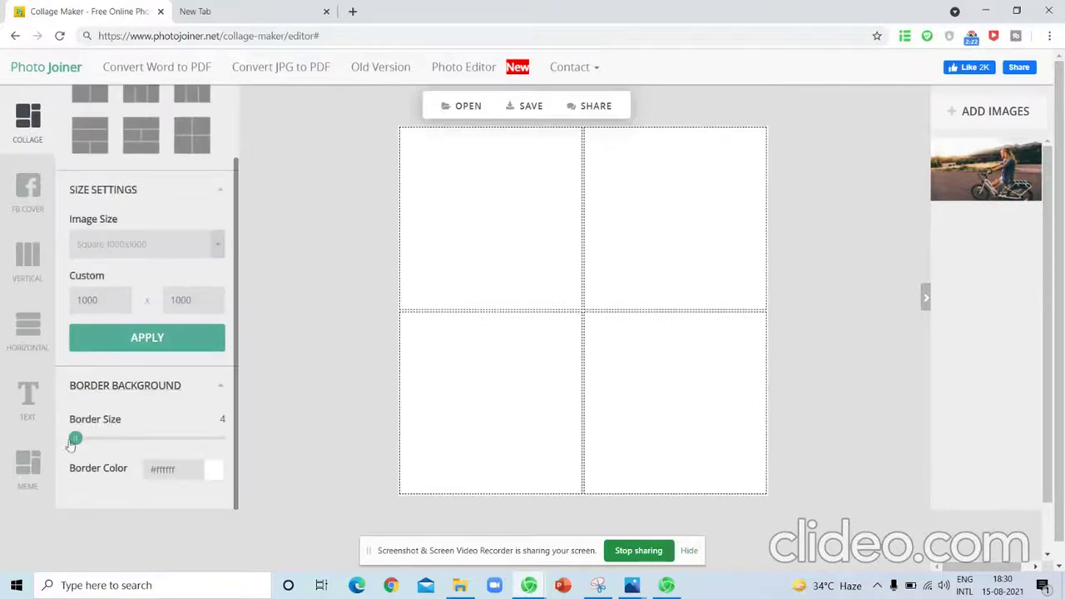
# Set the white border size to 14 and show the Image Size preset list
pyautogui.moveTo(74, 439)
pyautogui.mouseDown()
pyautogui.moveTo(138, 434)
pyautogui.moveTo(102, 426)
pyautogui.mouseUp()
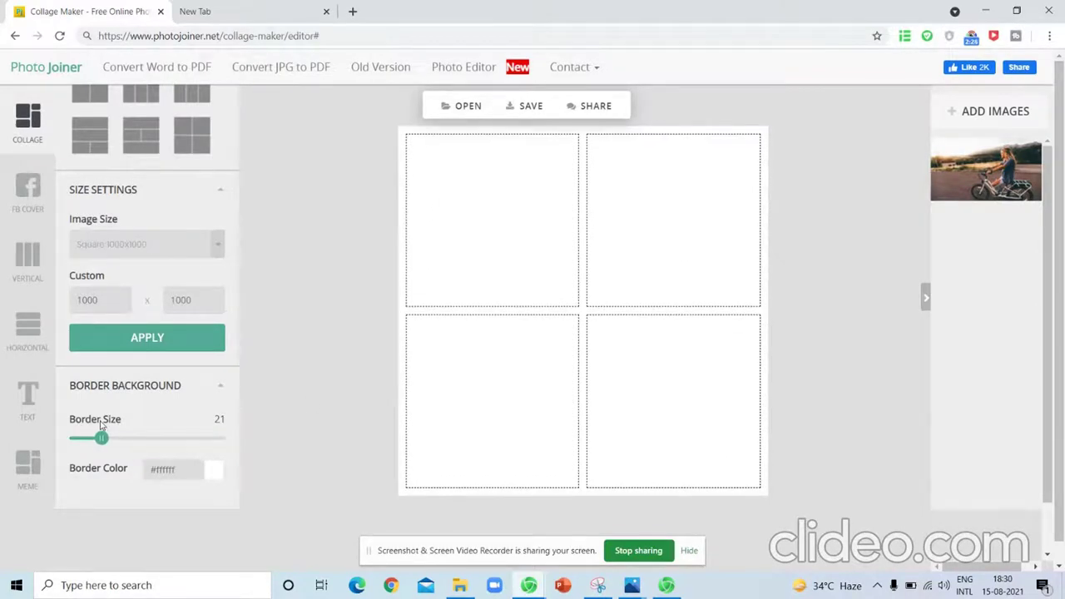
pyautogui.moveTo(101, 426); pyautogui.dragTo(90, 427)
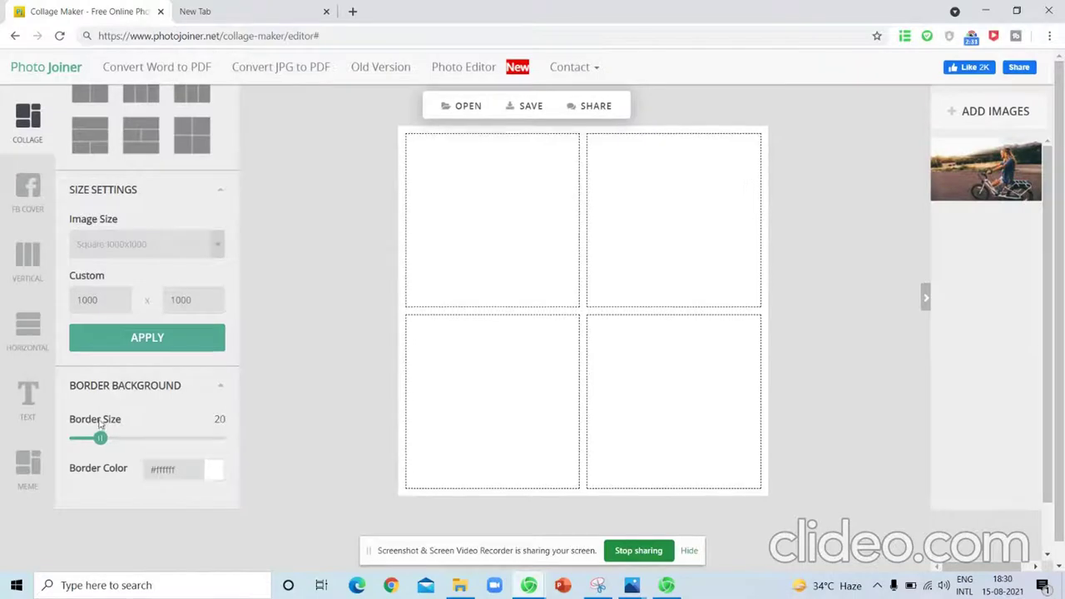
pyautogui.click(123, 248)
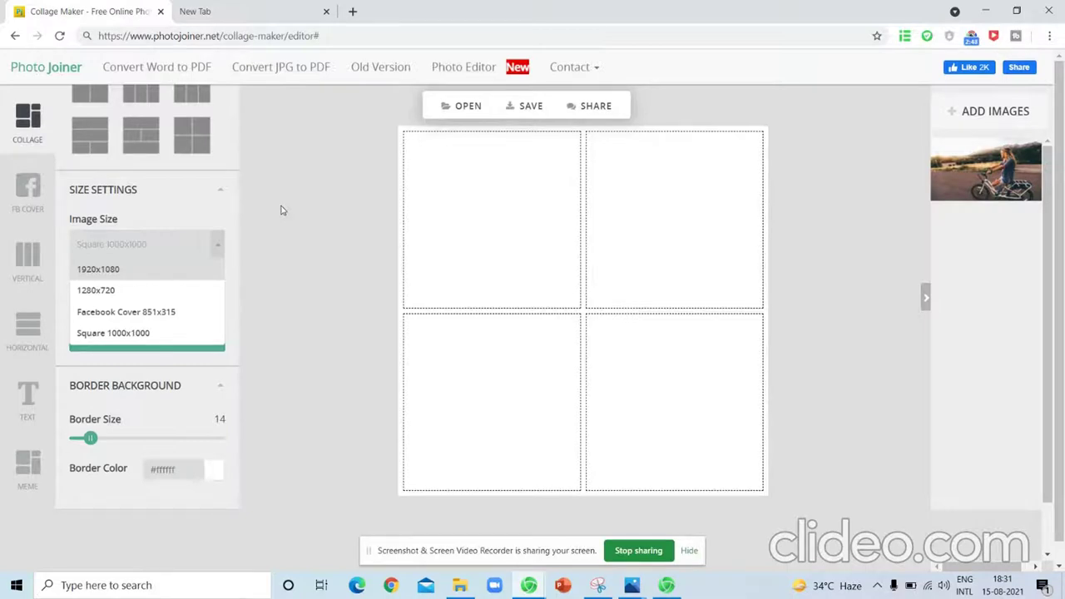
# Try the Facebook Cover 851x315 size, then apply Square 1000x1000 instead
pyautogui.click(143, 312)
pyautogui.click(164, 342)
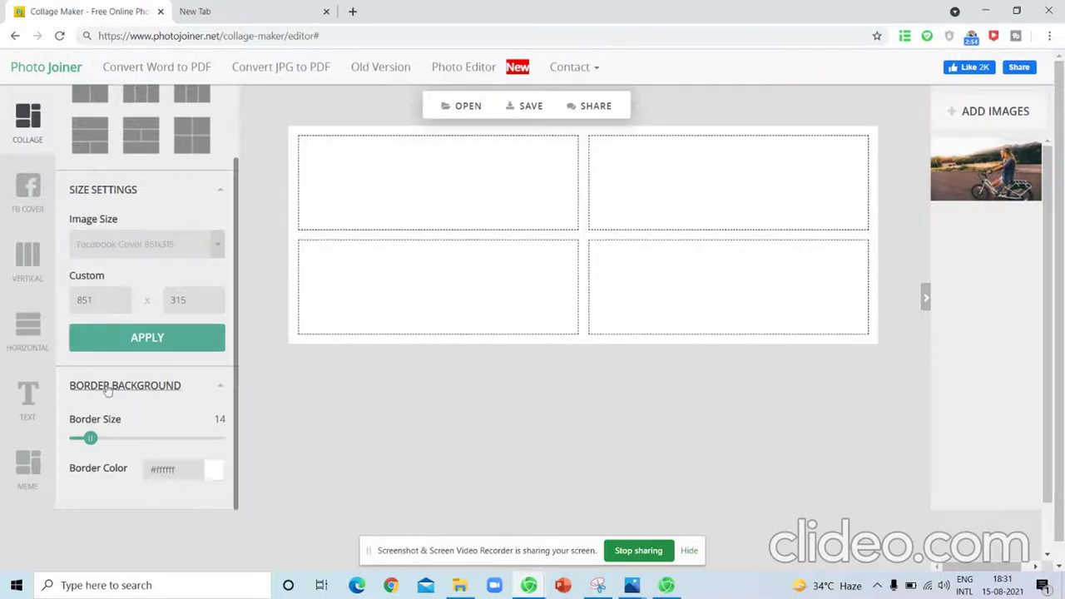
pyautogui.click(155, 243)
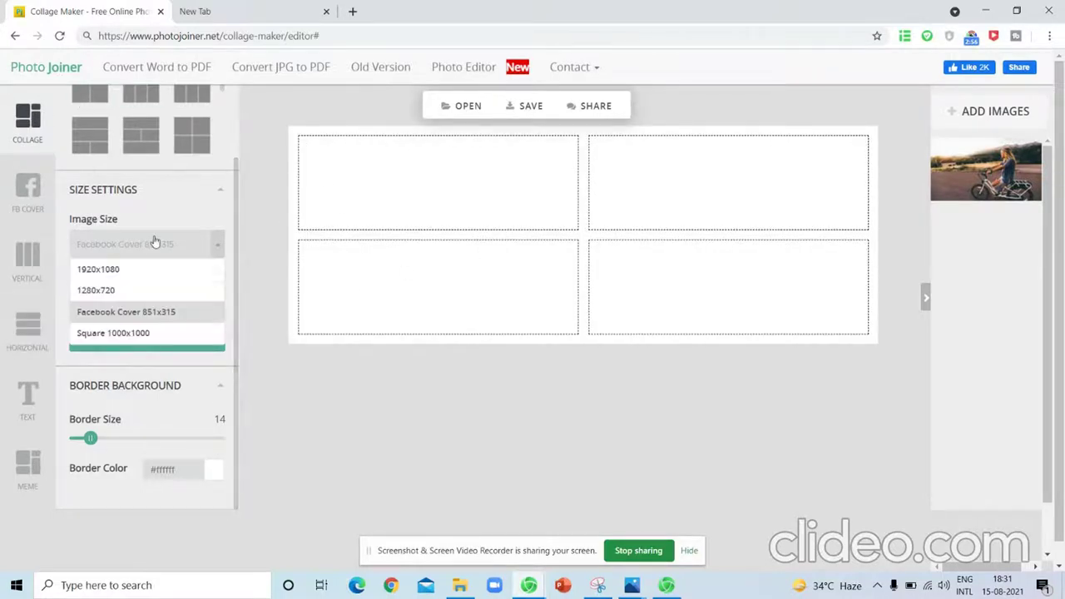
pyautogui.click(153, 333)
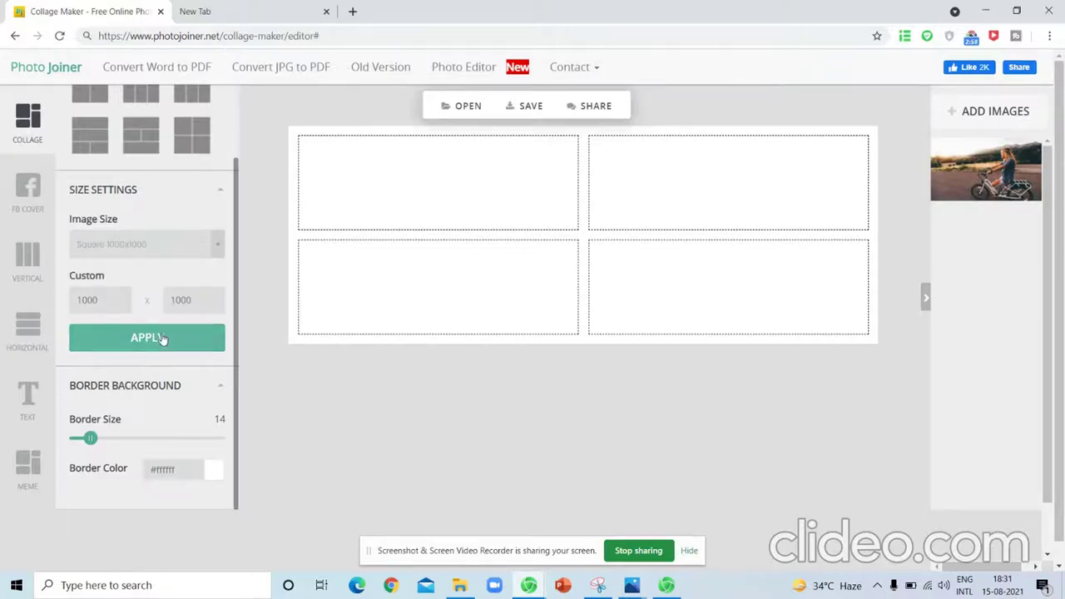
pyautogui.click(148, 338)
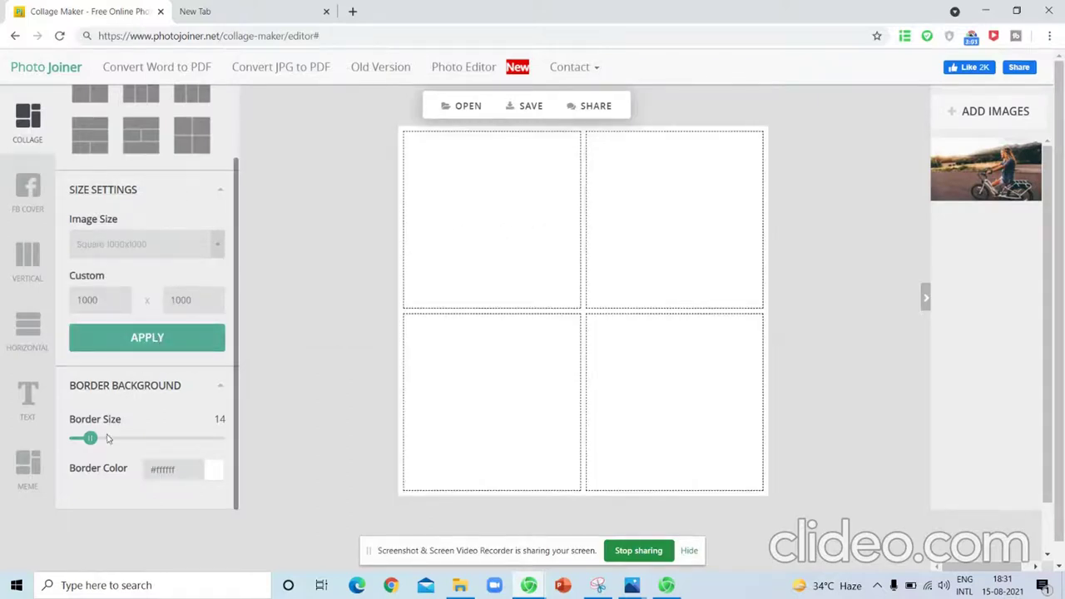
# Widen the border size to 24, then settle on 18
pyautogui.moveTo(90, 439); pyautogui.dragTo(108, 437)
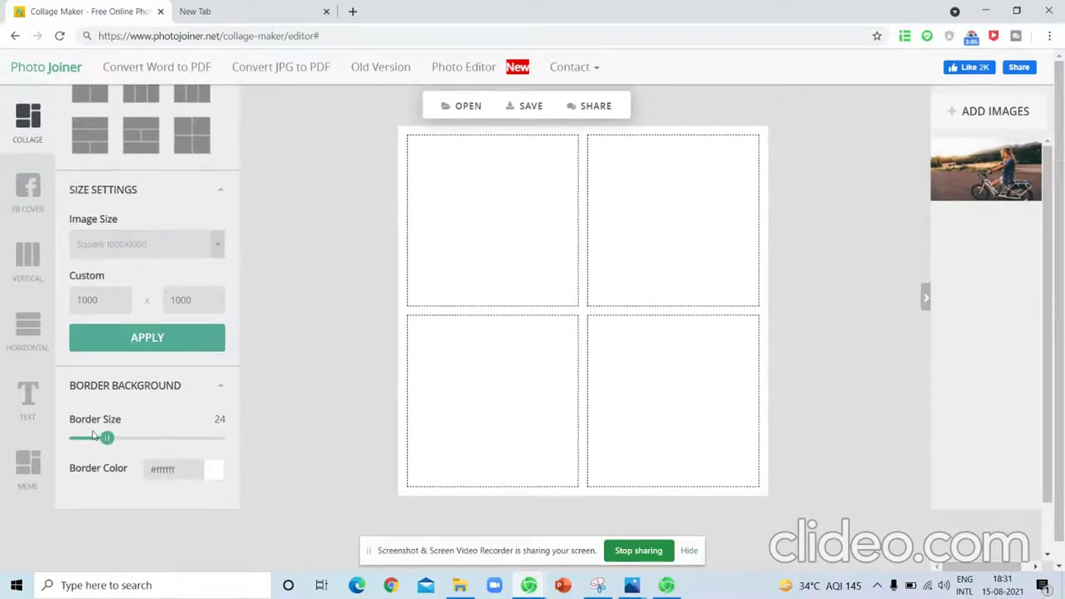
pyautogui.moveTo(109, 440); pyautogui.dragTo(98, 440)
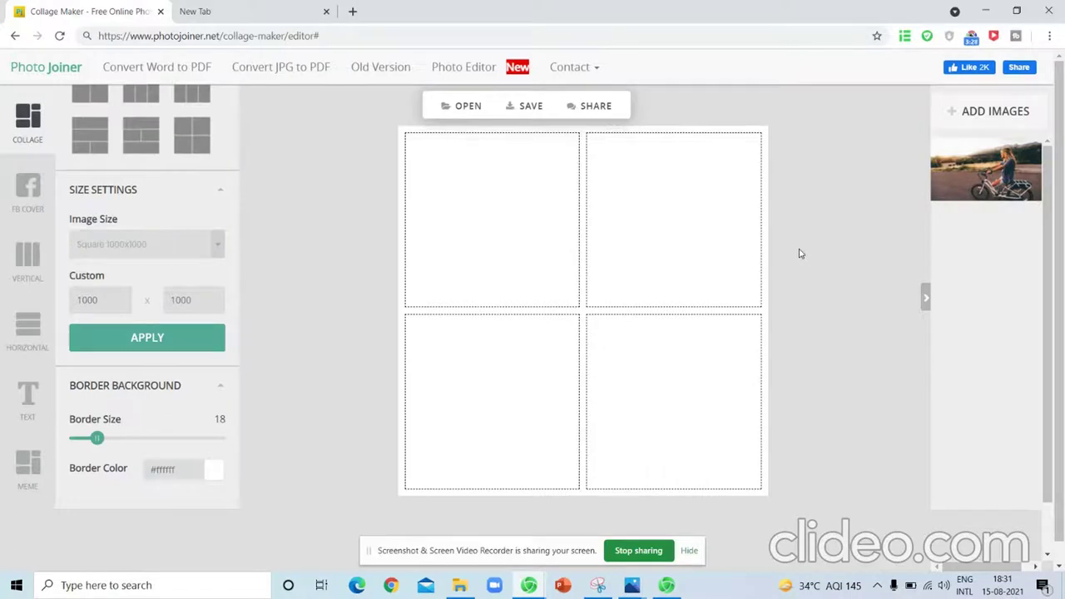
pyautogui.click(1005, 114)
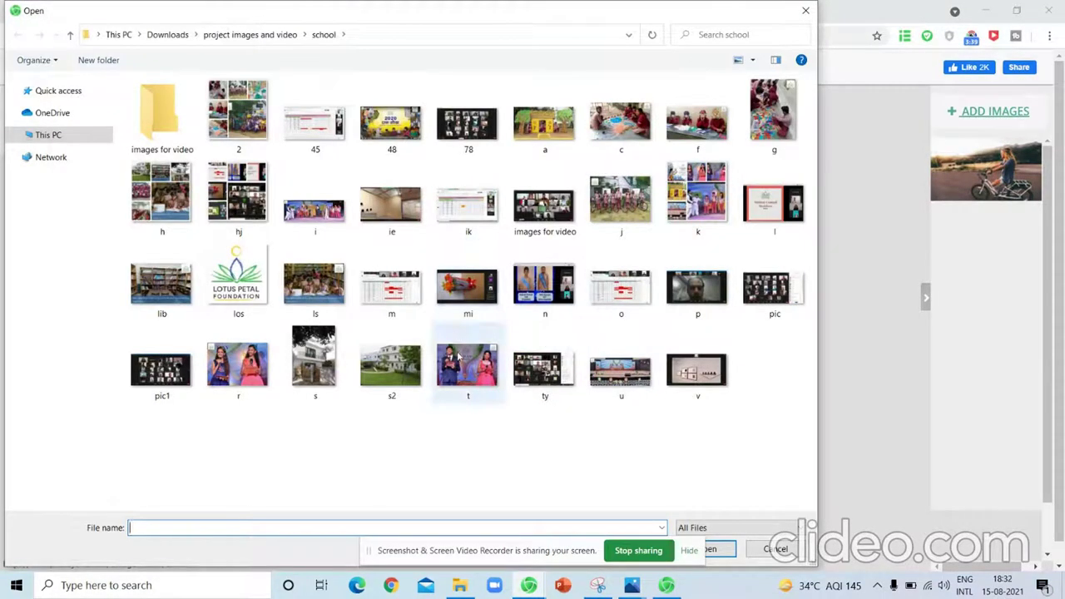
# Add the s2, u, r and ls school photos to the image list from the Open dialog
pyautogui.doubleClick(390, 364)
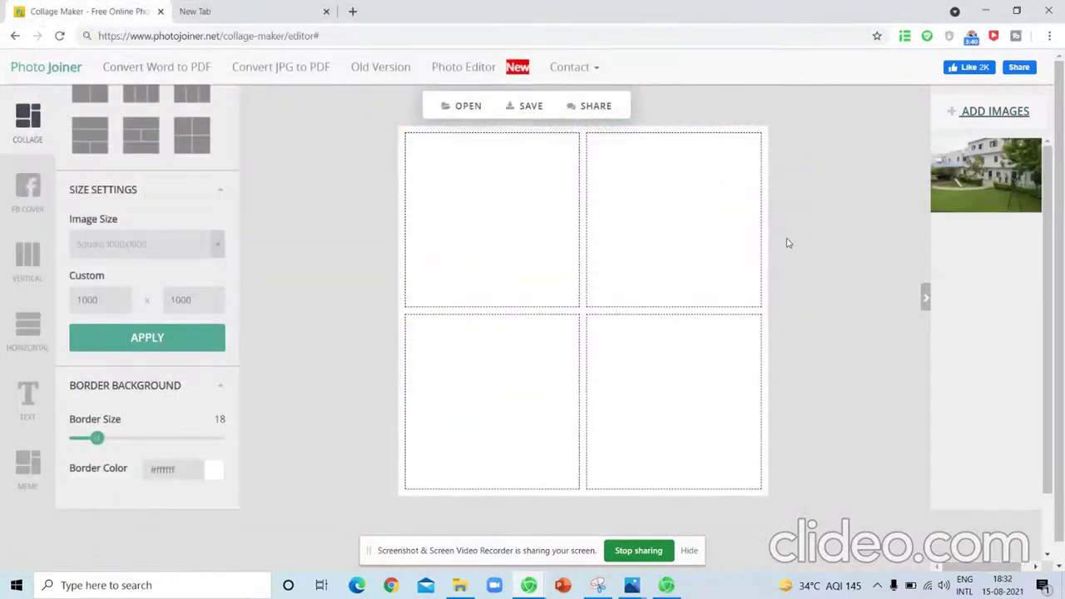
pyautogui.click(966, 113)
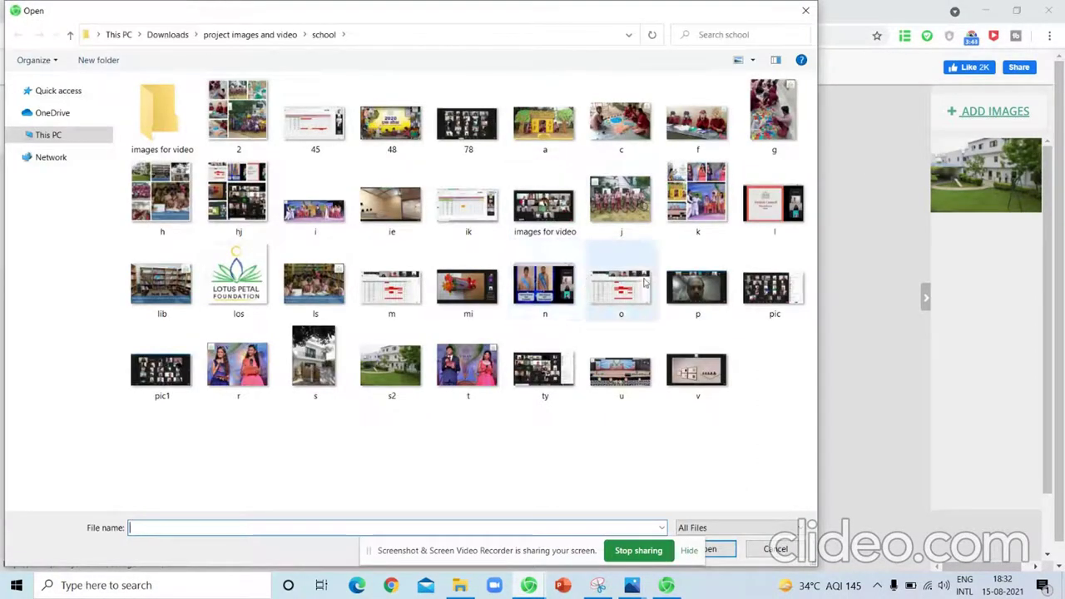
pyautogui.doubleClick(616, 373)
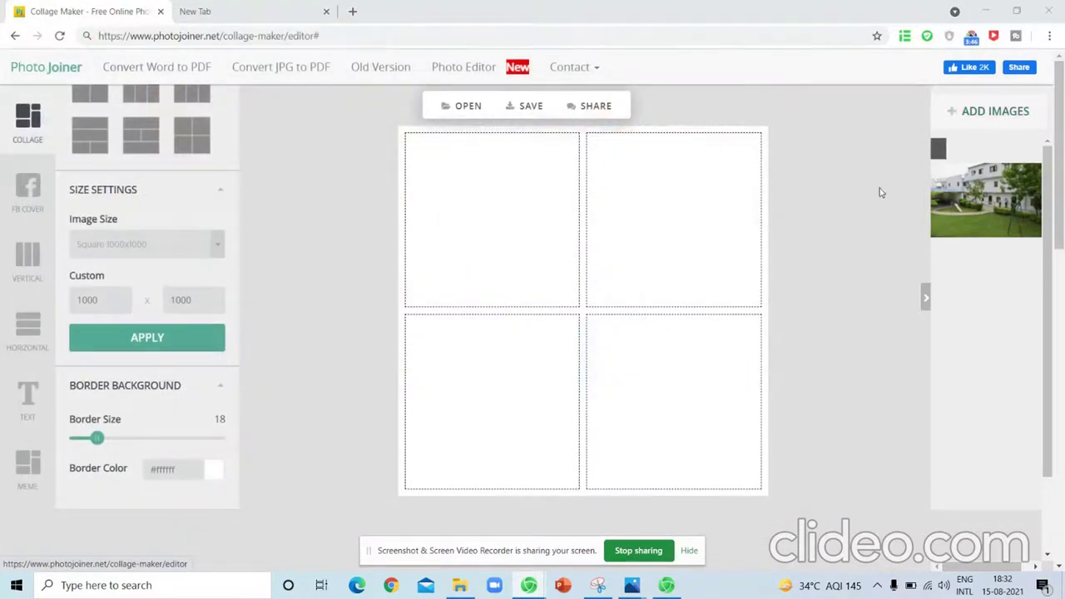
pyautogui.click(987, 111)
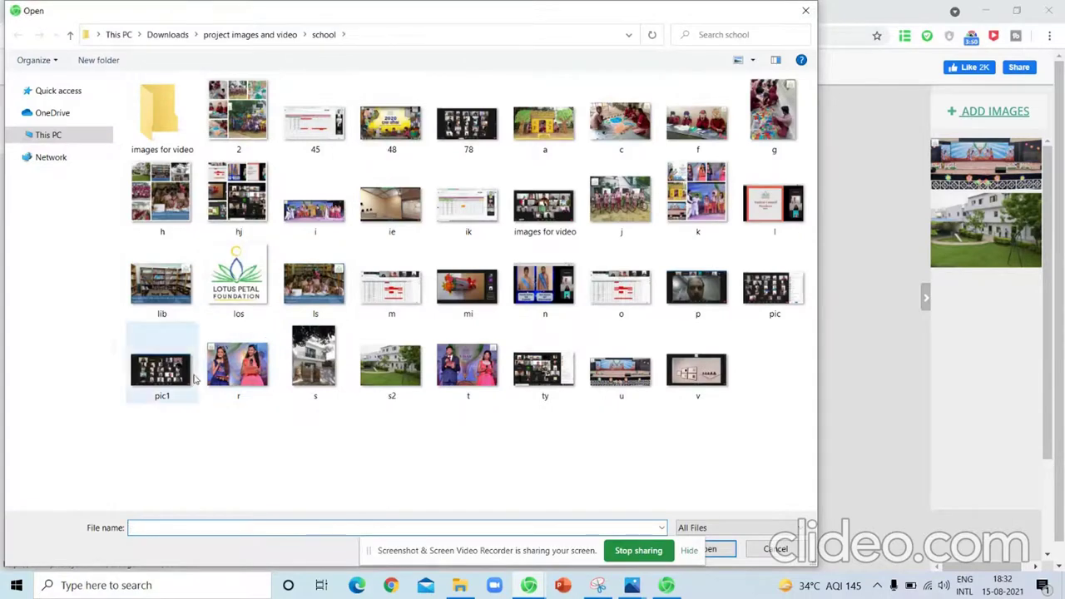
pyautogui.doubleClick(229, 372)
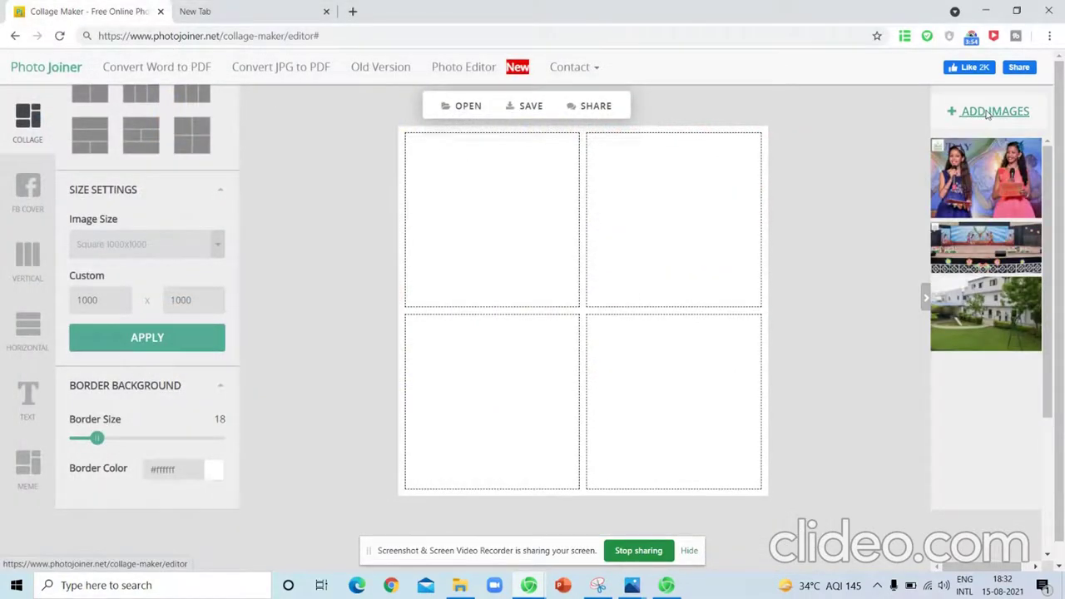
pyautogui.click(974, 111)
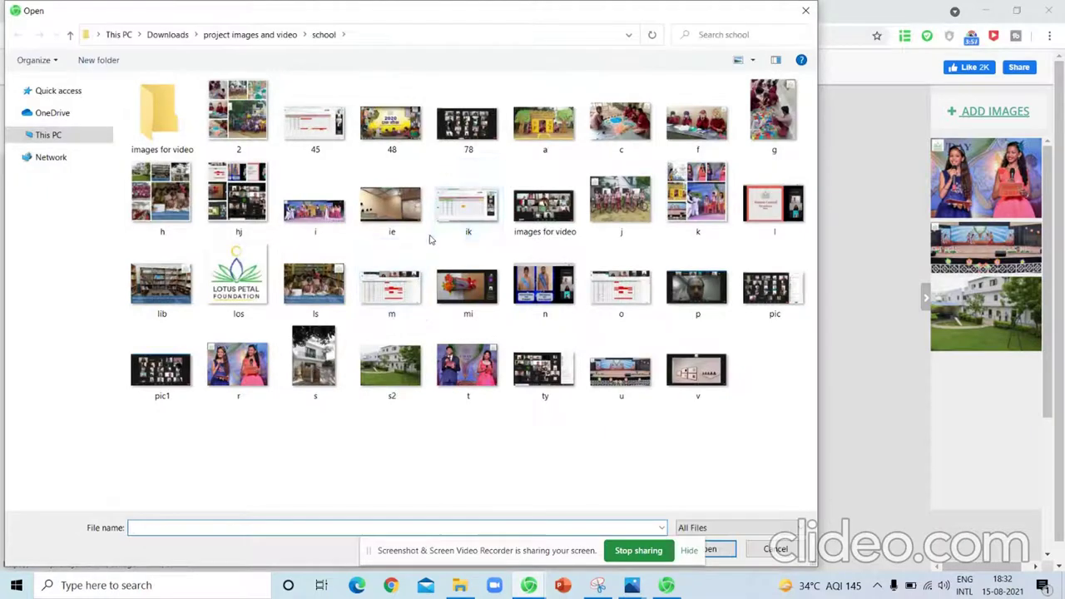
pyautogui.doubleClick(306, 283)
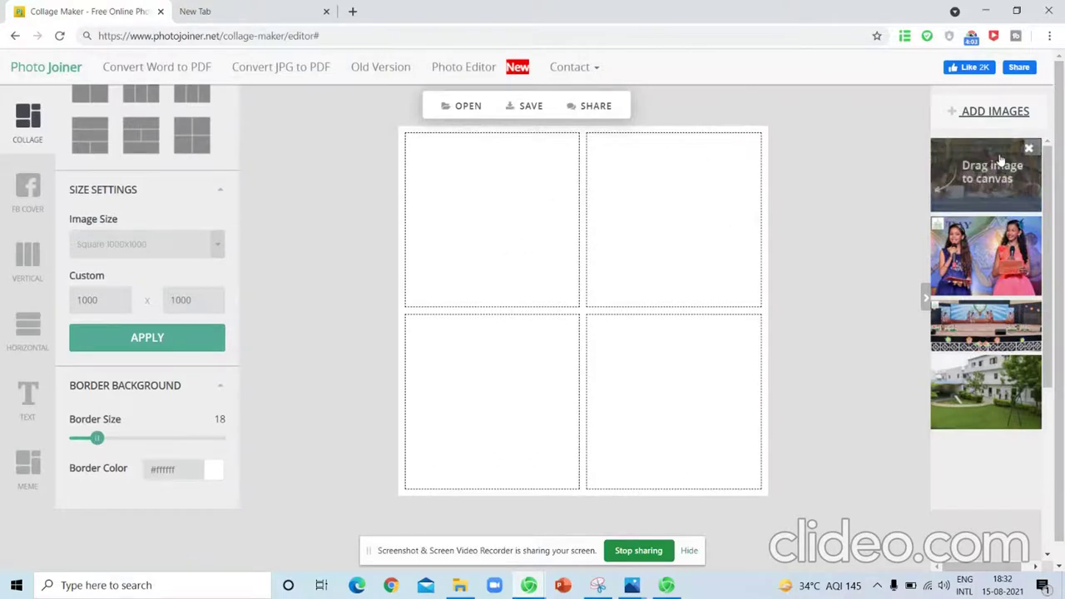
# Place the library, girls, building and stage mural photos into the four grid cells
pyautogui.moveTo(999, 163)
pyautogui.mouseDown()
pyautogui.moveTo(1038, 140)
pyautogui.moveTo(715, 198)
pyautogui.mouseUp()
pyautogui.moveTo(1014, 259); pyautogui.dragTo(678, 447)
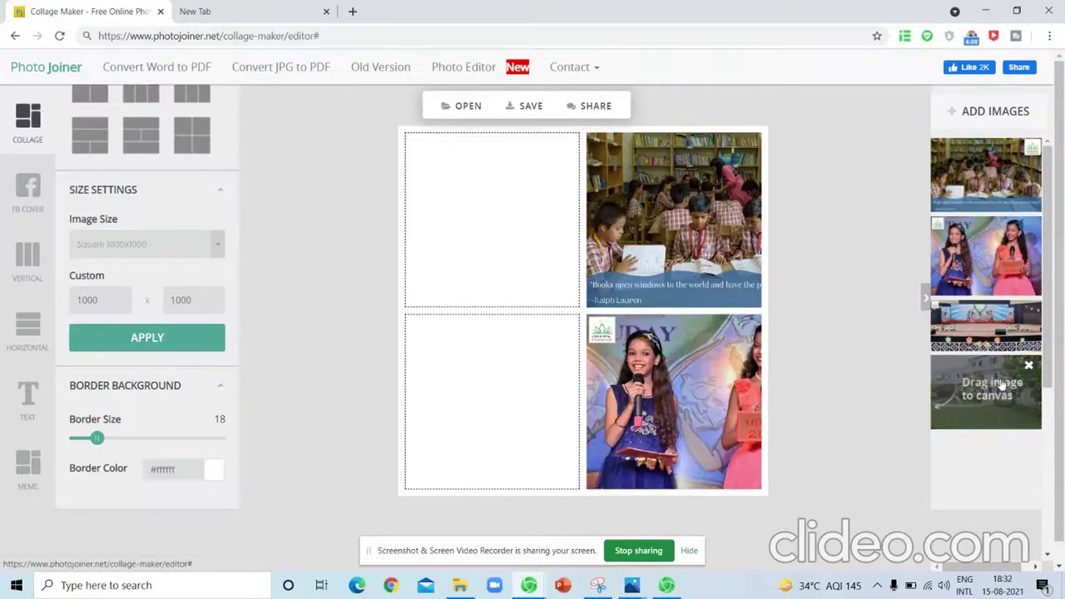
pyautogui.moveTo(959, 402); pyautogui.dragTo(477, 398)
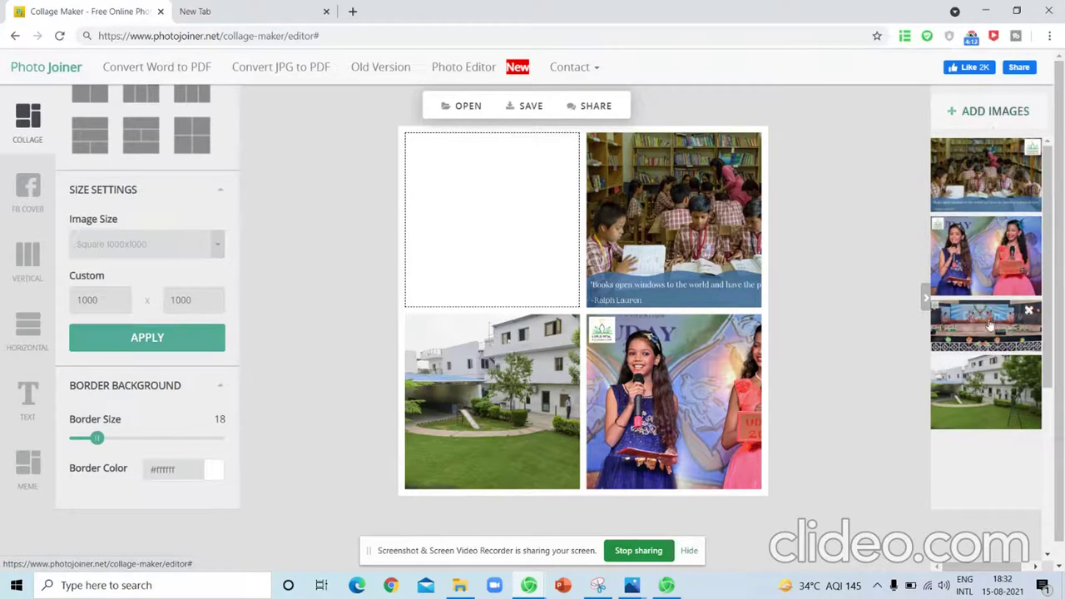
pyautogui.scroll(-3, 1012, 284)
pyautogui.scroll(3, 1012, 284)
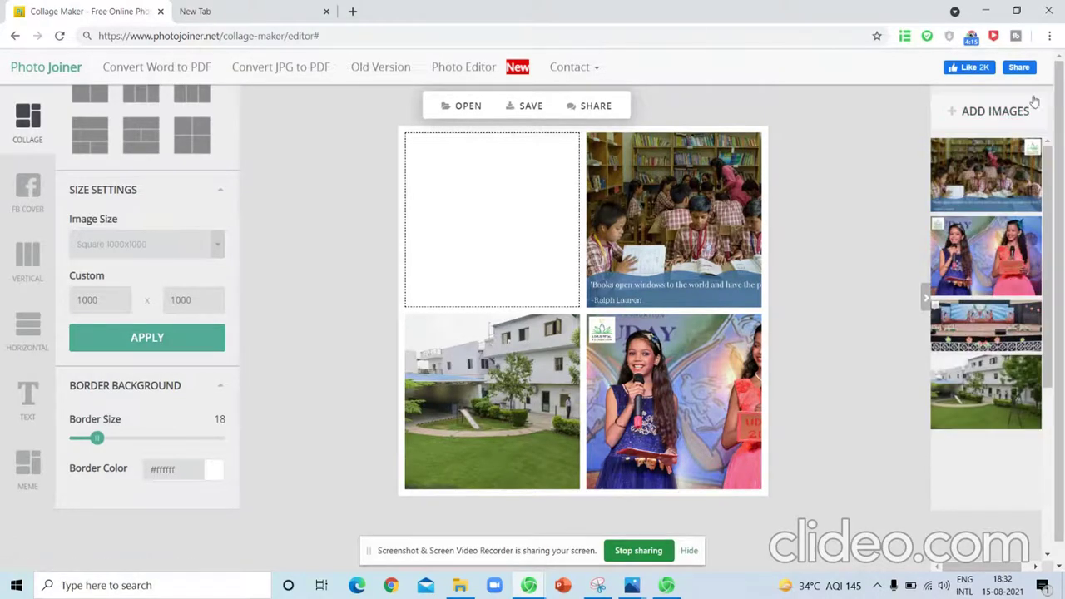
pyautogui.moveTo(1005, 326)
pyautogui.mouseDown()
pyautogui.moveTo(445, 270)
pyautogui.moveTo(491, 224)
pyautogui.moveTo(472, 208)
pyautogui.mouseUp()
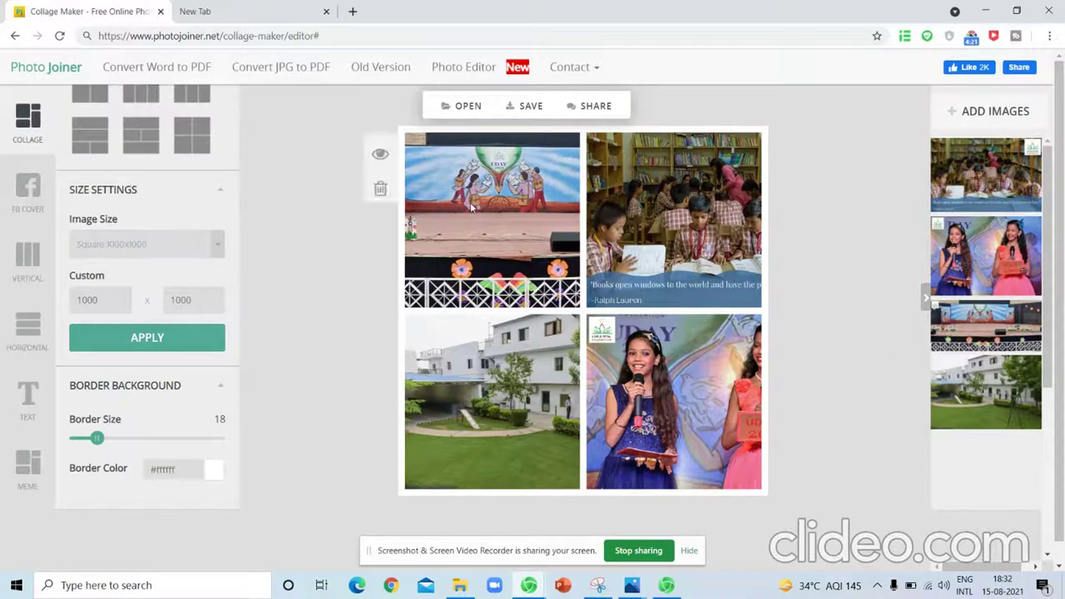
# Shift the library, girls and building photos left within their cells
pyautogui.moveTo(733, 197); pyautogui.dragTo(680, 192)
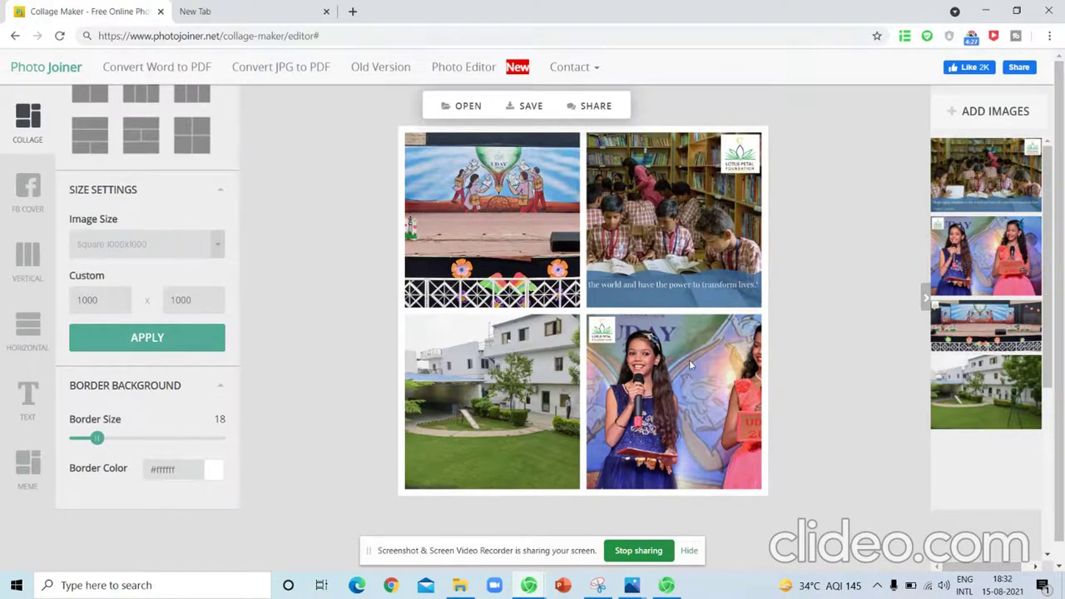
pyautogui.moveTo(664, 363); pyautogui.dragTo(623, 363)
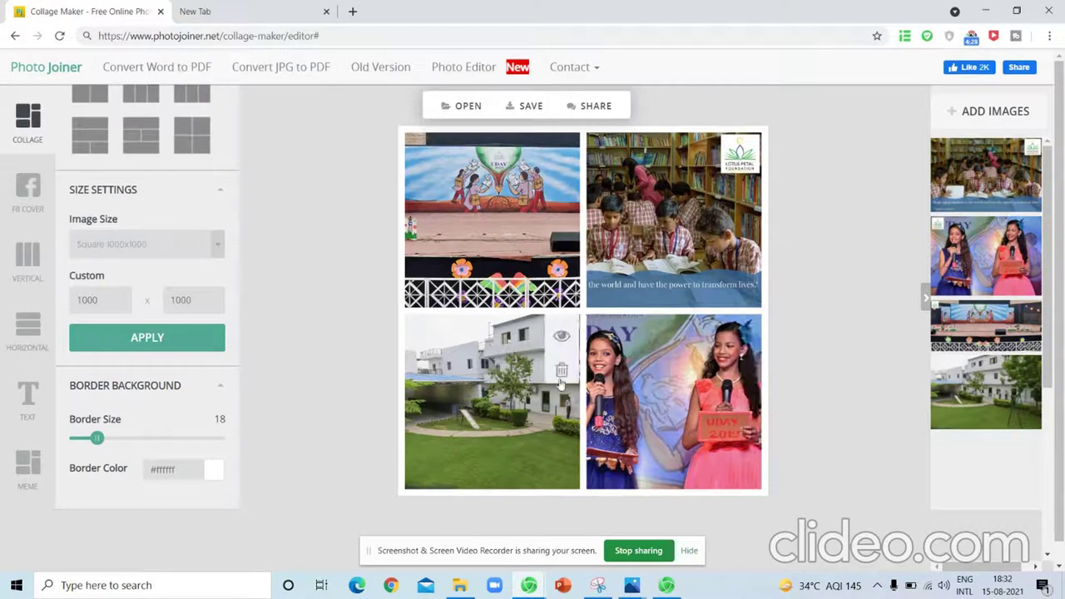
pyautogui.moveTo(541, 398); pyautogui.dragTo(502, 400)
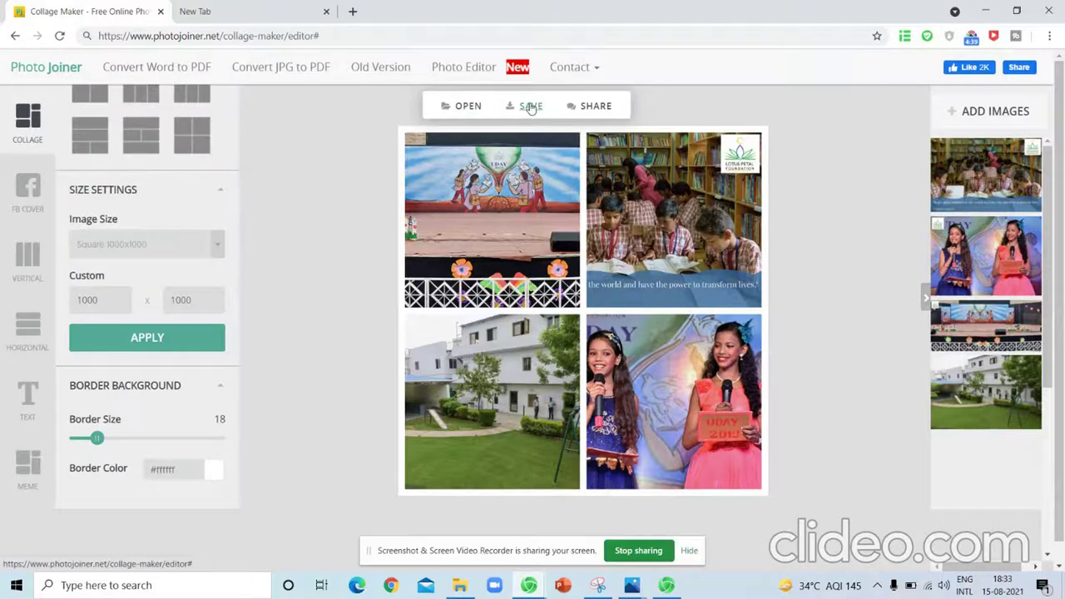
# Go to the save page for the finished collage
pyautogui.click(528, 106)
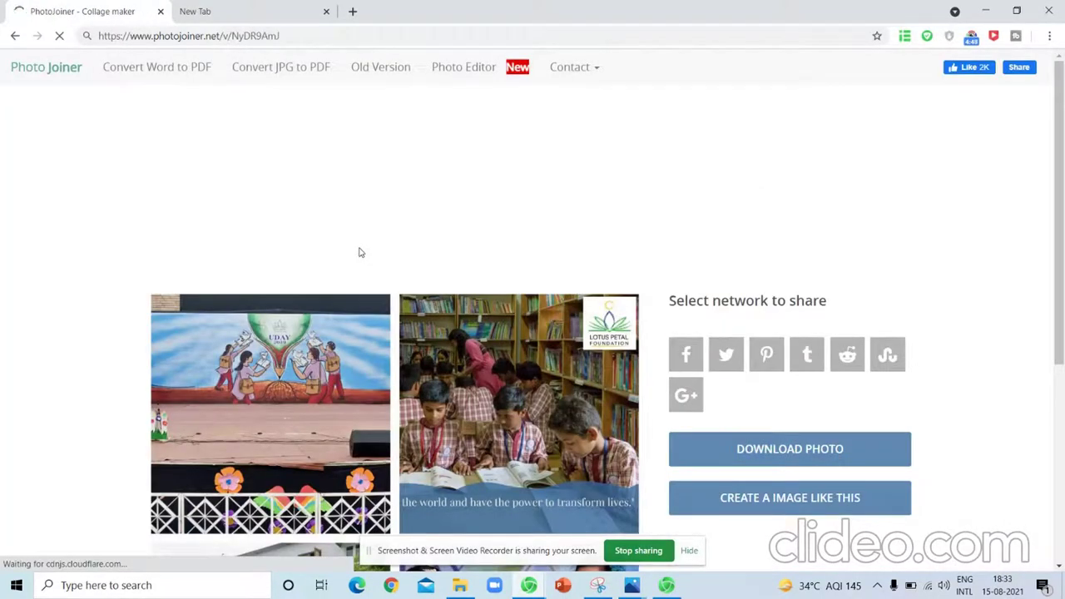
pyautogui.scroll(-2, 503, 287)
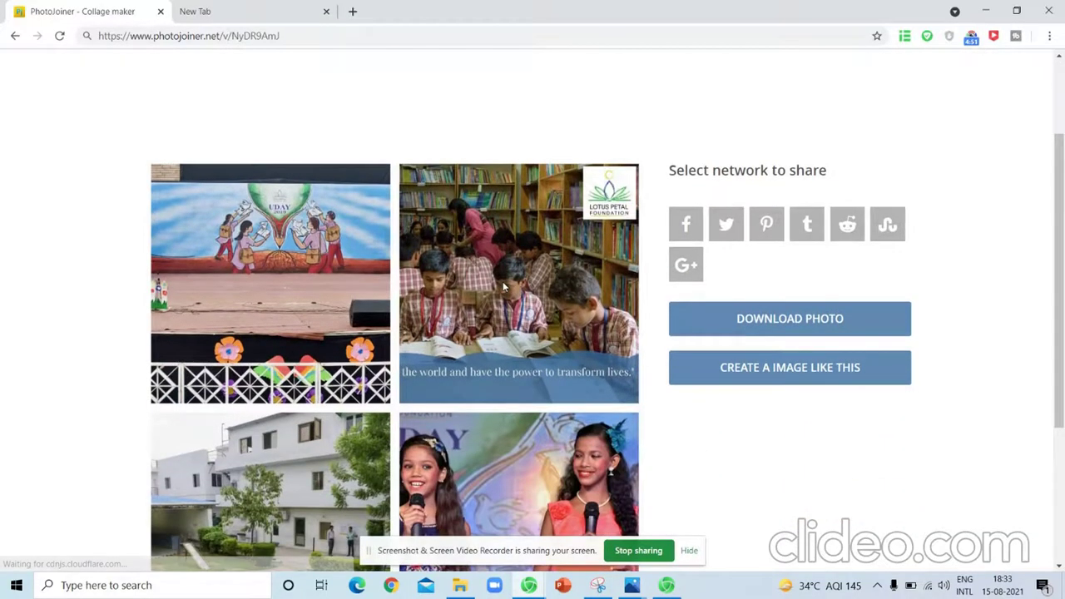
pyautogui.scroll(-1, 503, 286)
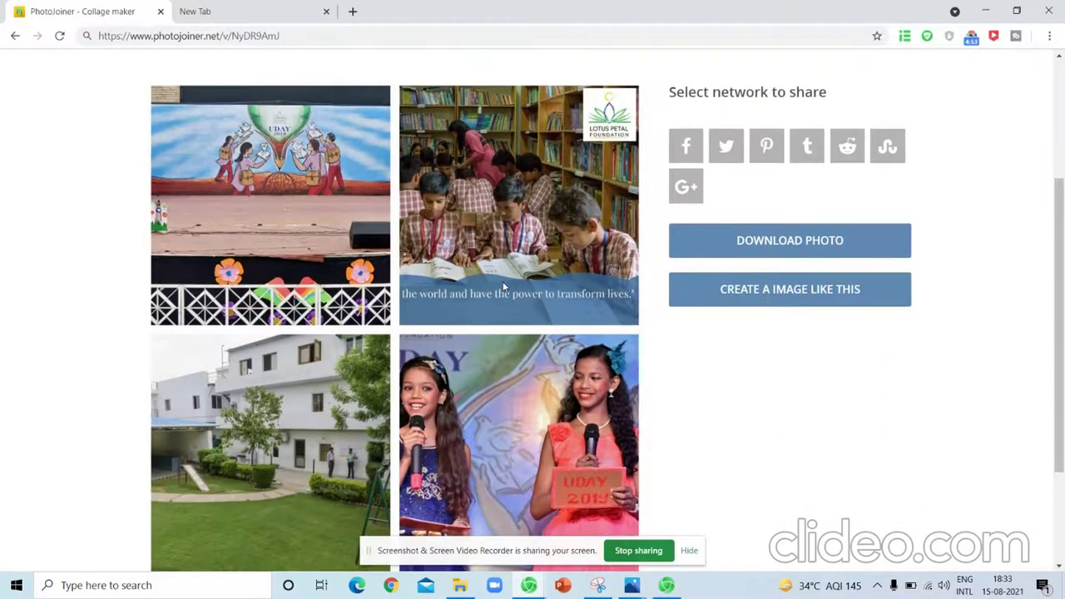
# Download the collage as pjimage (1).jpg, start a new blank collage, and open the downloaded file
pyautogui.click(800, 241)
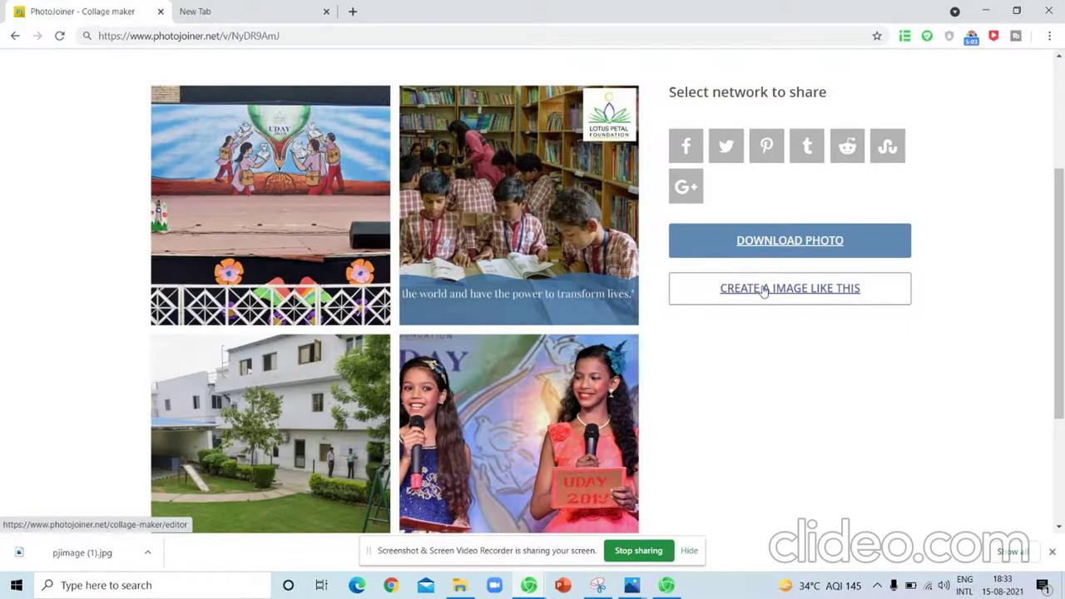
pyautogui.click(763, 290)
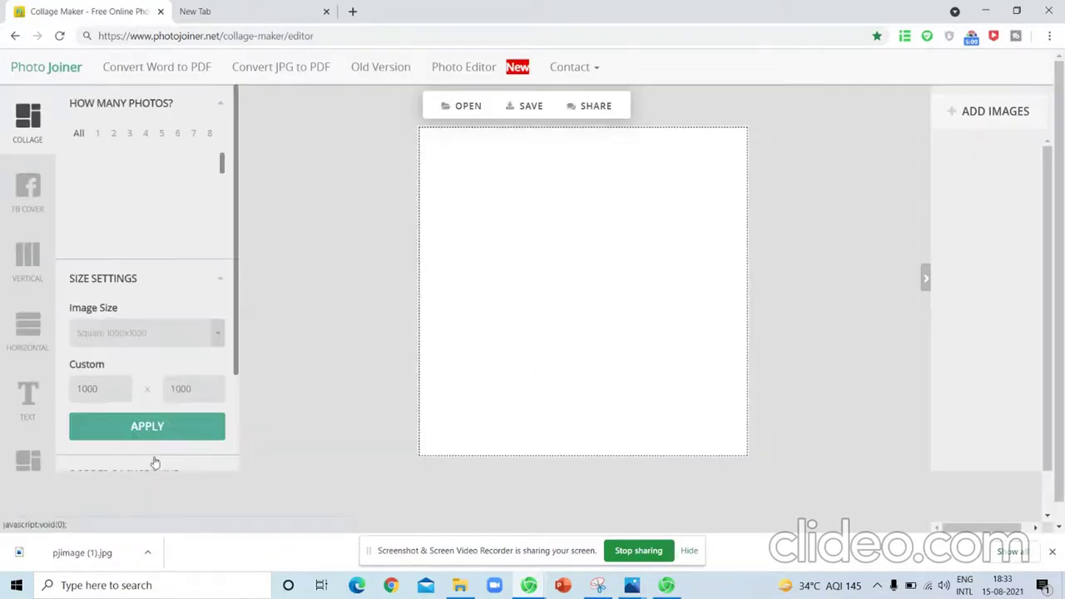
pyautogui.click(81, 552)
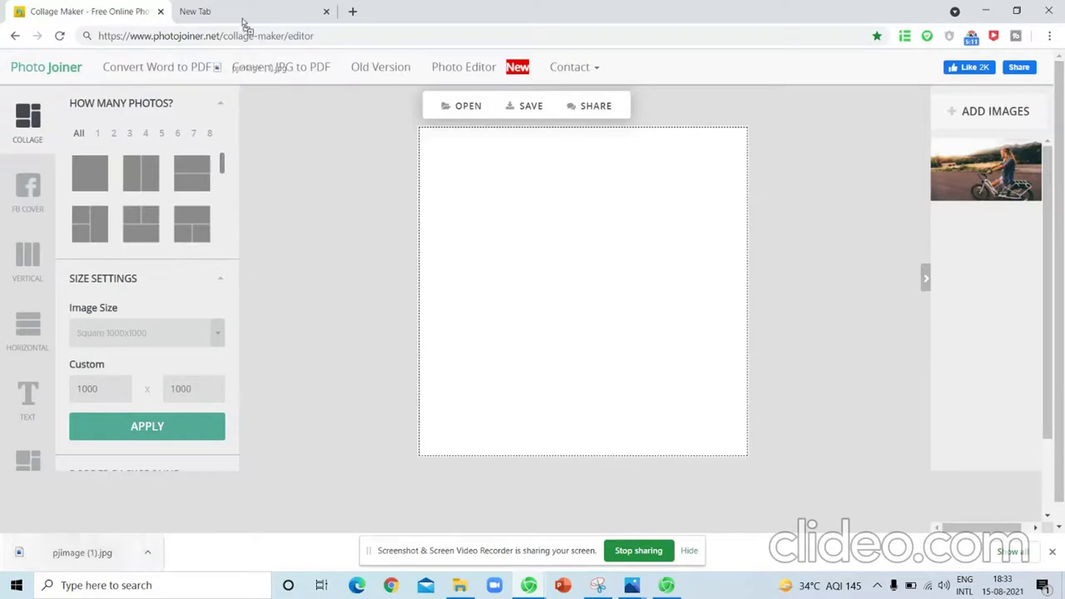
# View pjimage (1).jpg in its own Chrome tab with the downloads bar closed, then minimize Chrome
pyautogui.click(254, 7)
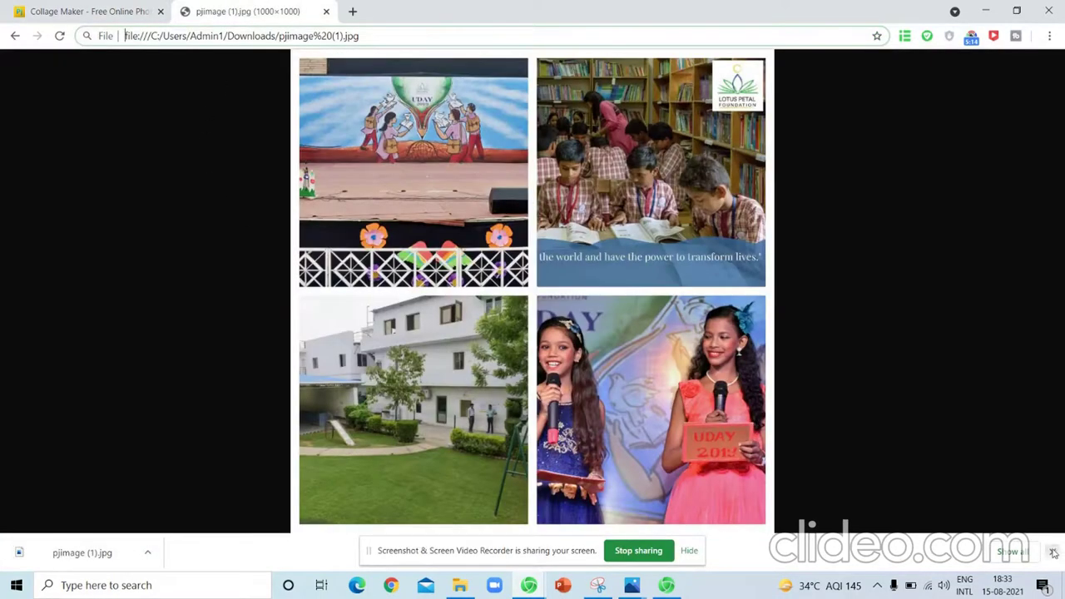
pyautogui.click(1052, 552)
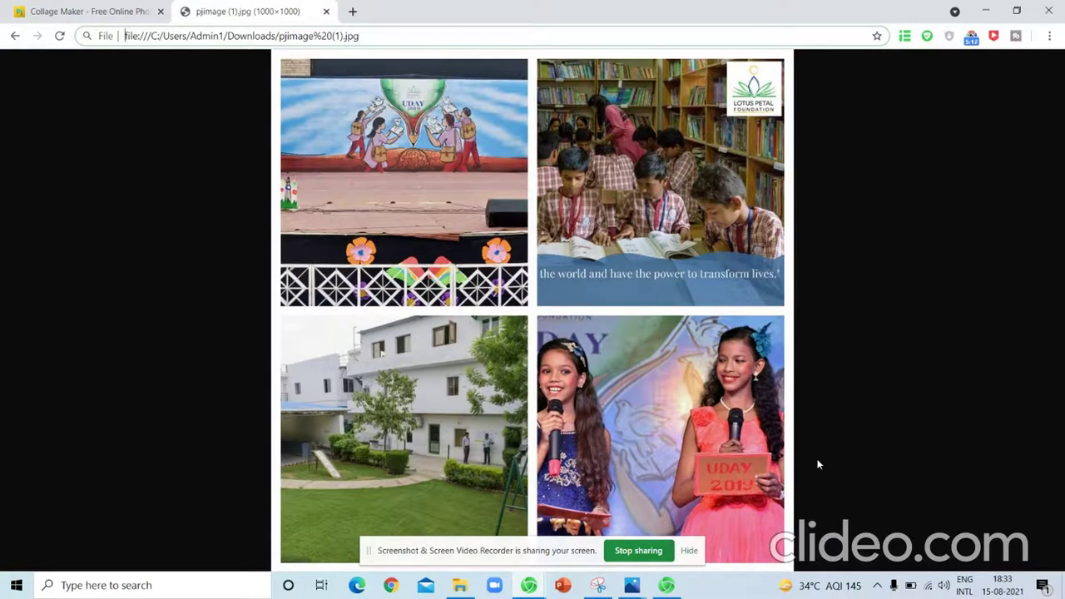
pyautogui.moveTo(521, 554); pyautogui.dragTo(188, 582)
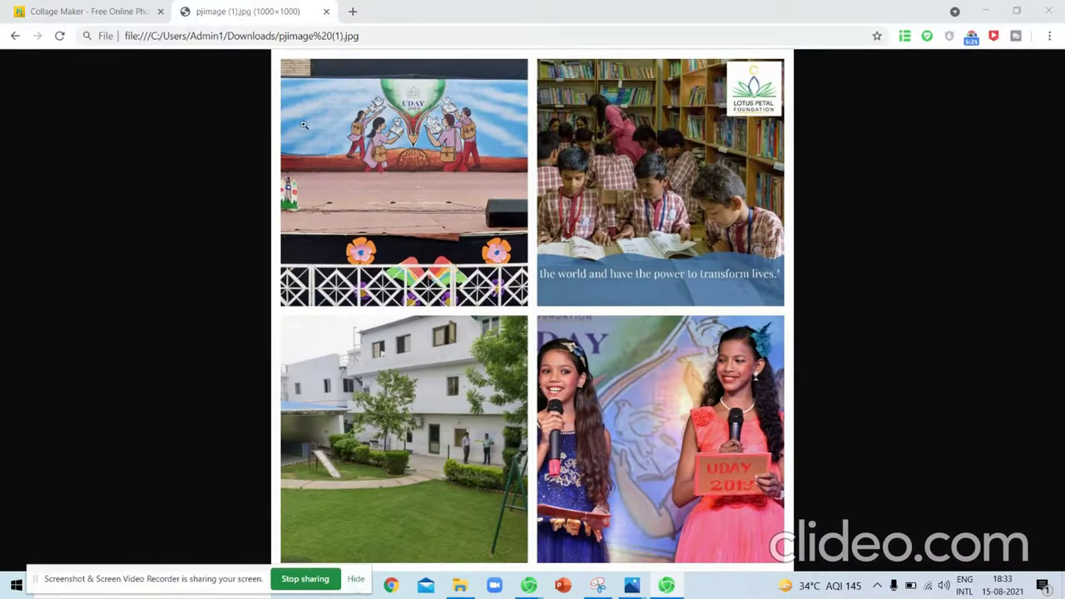
pyautogui.click(987, 11)
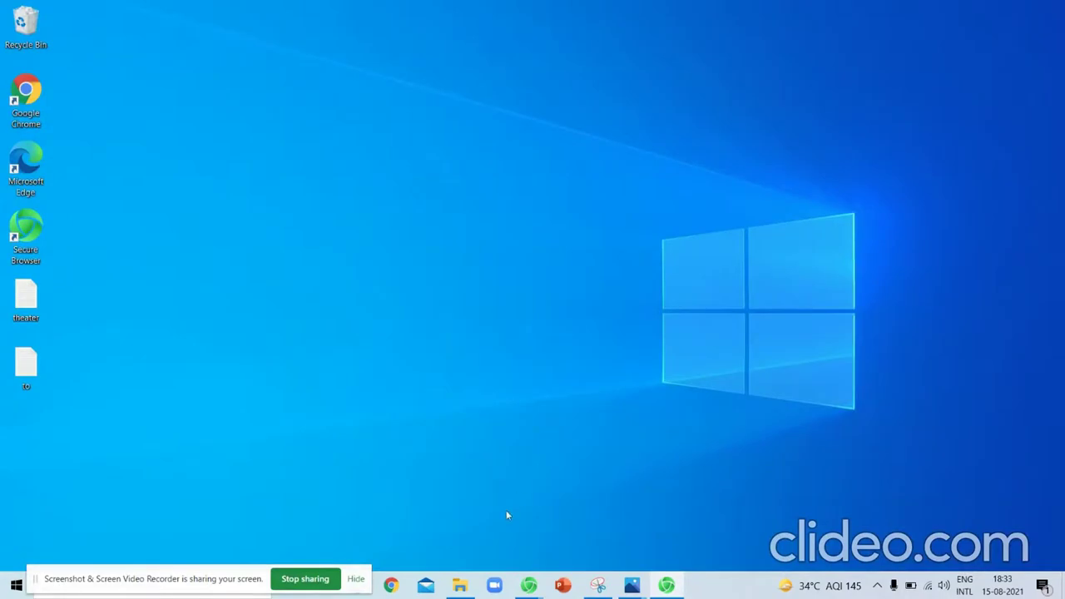
# Open the 1000×1000 collage pjimage (1).jpg from Downloads in Photos
pyautogui.click(460, 585)
pyautogui.scroll(-2, 571, 485)
pyautogui.scroll(-1, 571, 484)
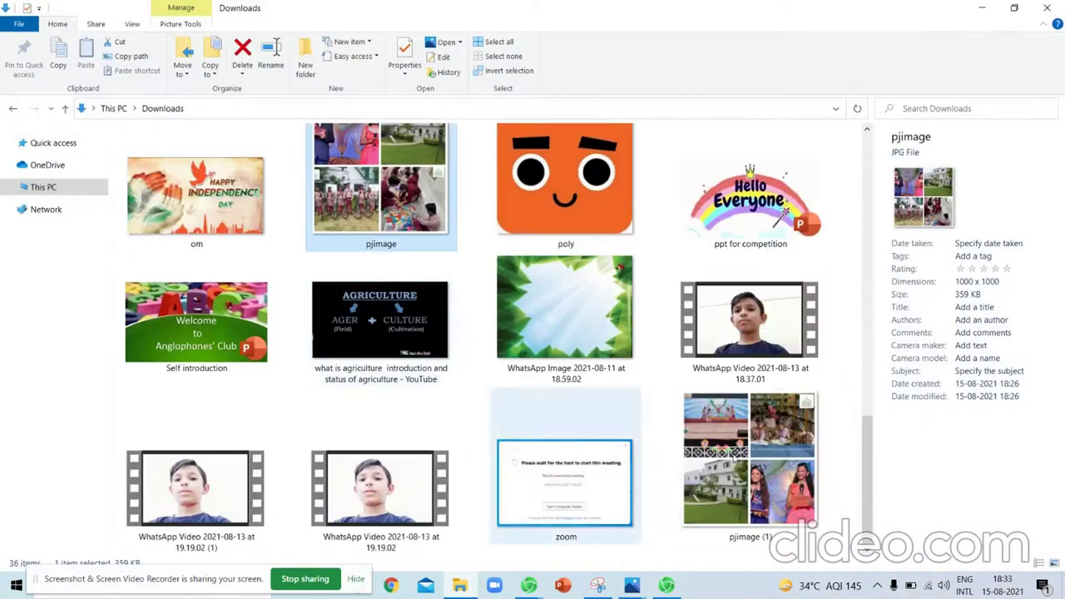
pyautogui.doubleClick(749, 457)
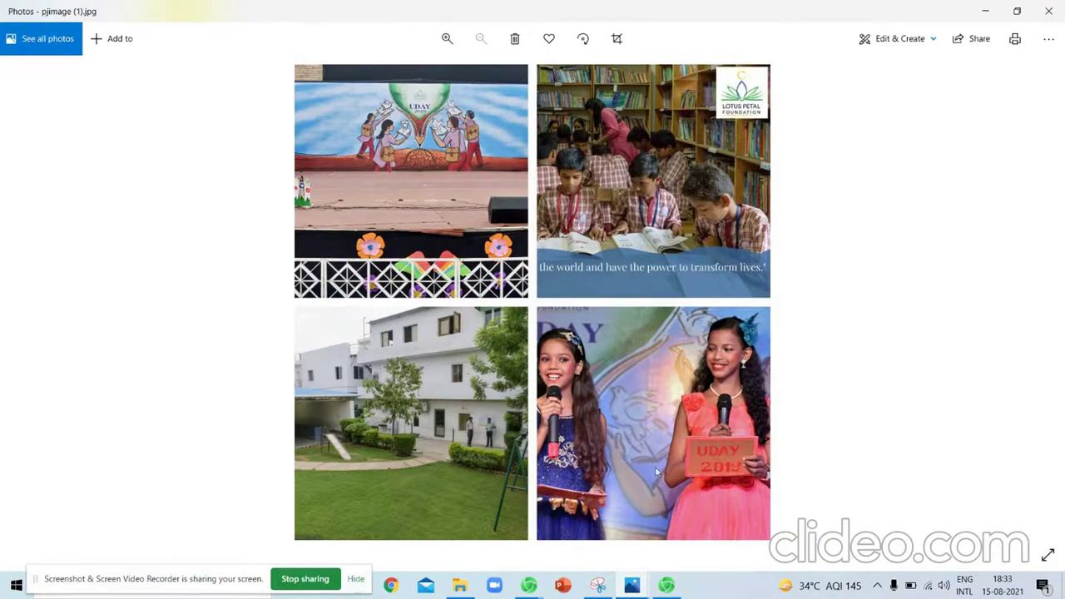
# Compare the collages by viewing h.jpg, then pjimage.jpg, then the new pjimage (1).jpg
pyautogui.click(634, 588)
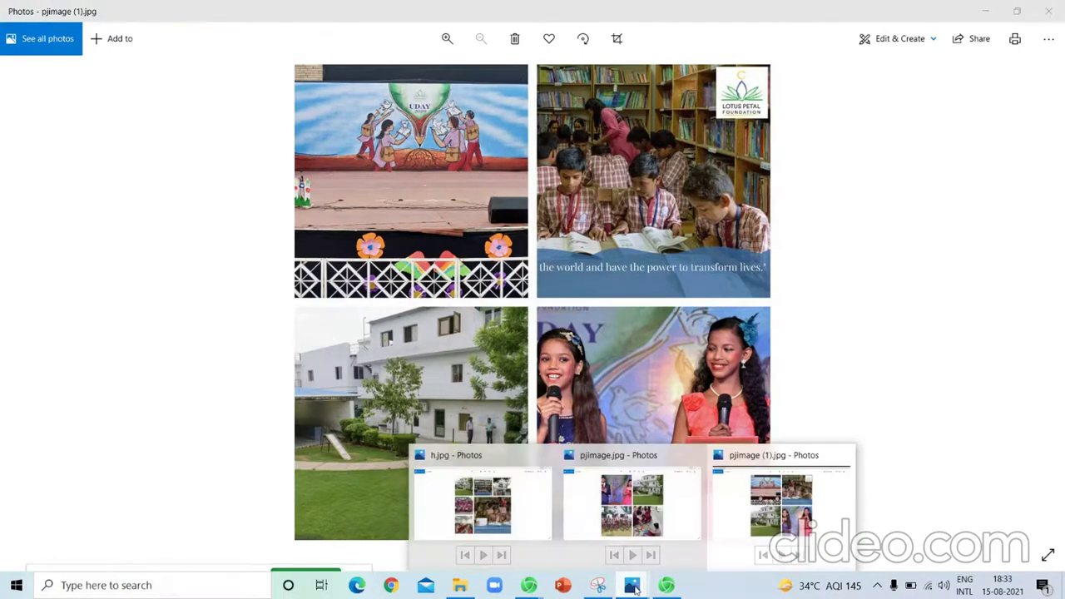
pyautogui.click(481, 500)
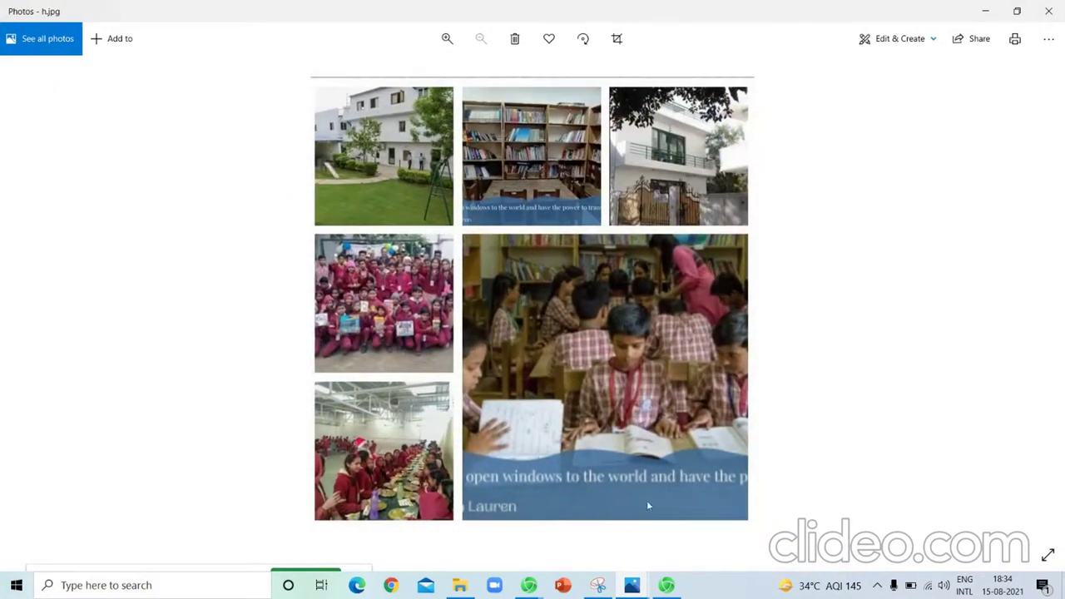
pyautogui.click(626, 588)
pyautogui.click(645, 499)
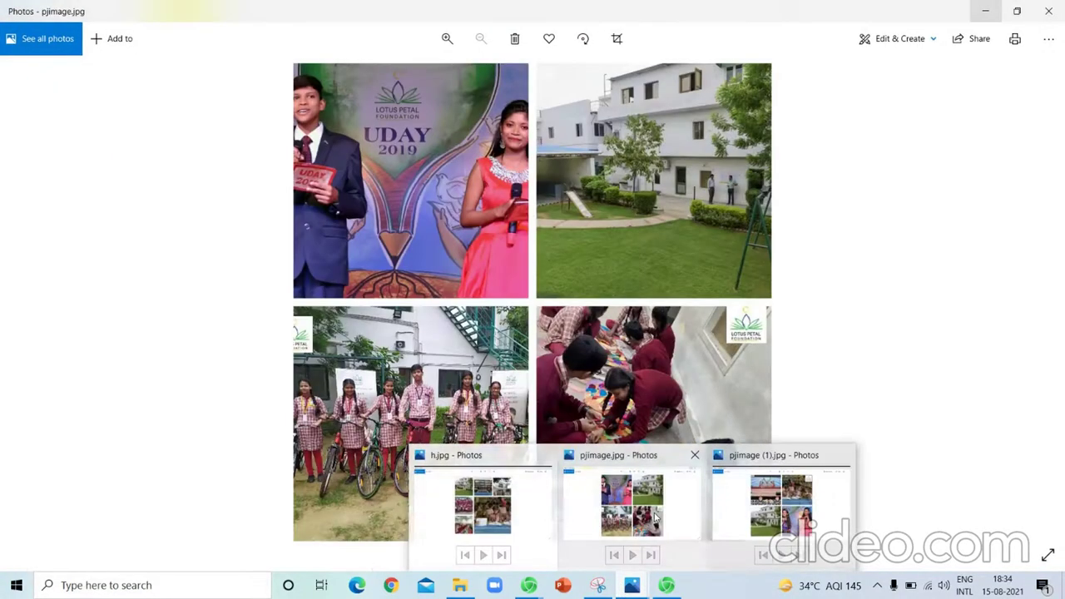
pyautogui.click(643, 593)
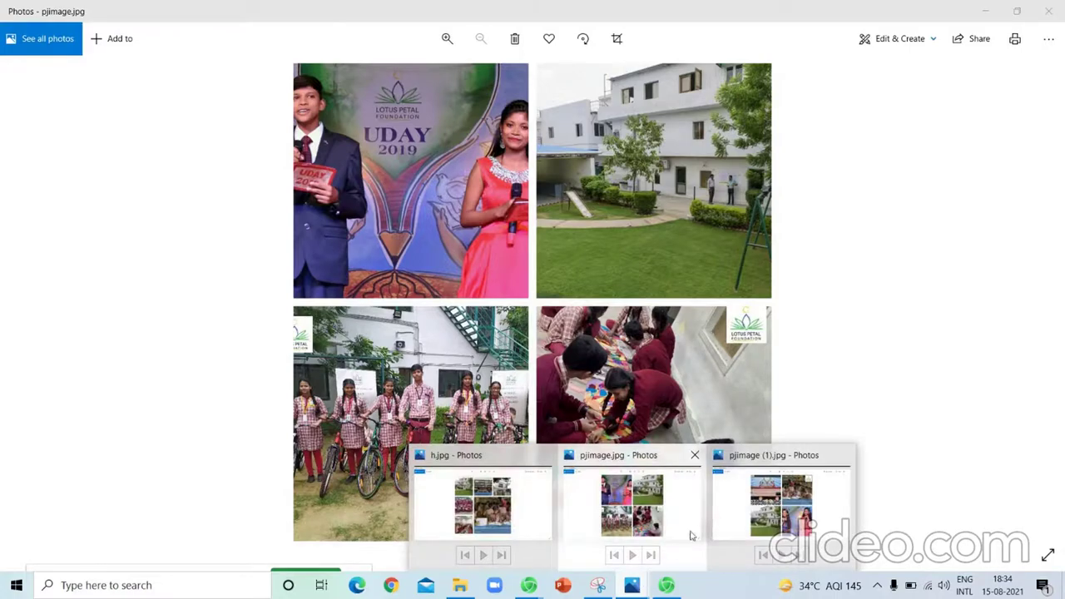
pyautogui.click(671, 533)
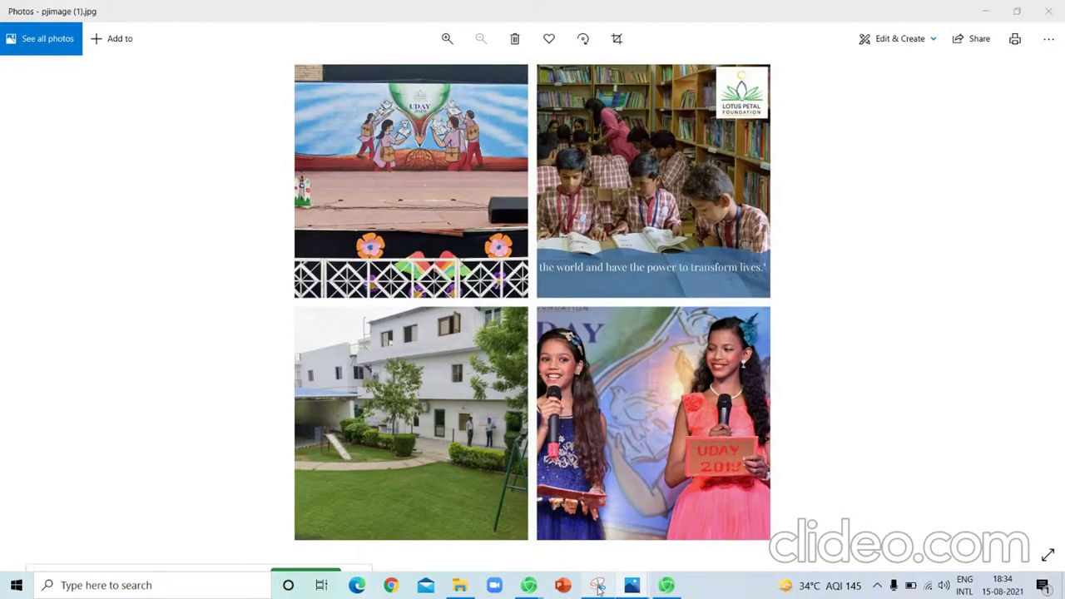
# Bring up the hand-drawn layout sketch to check it, then hide it again
pyautogui.click(597, 585)
pyautogui.click(720, 7)
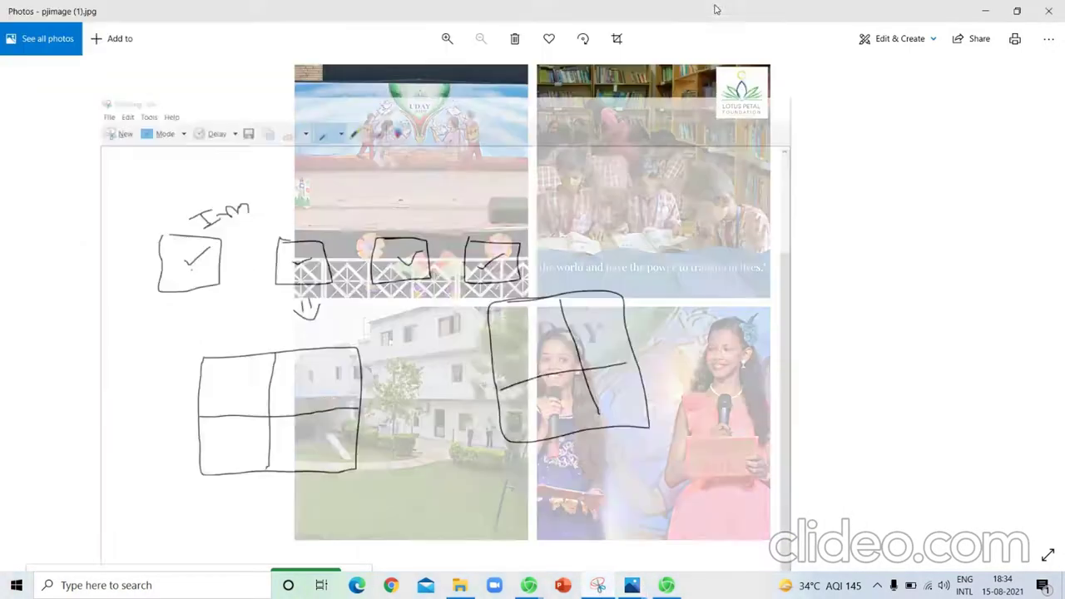
pyautogui.click(599, 585)
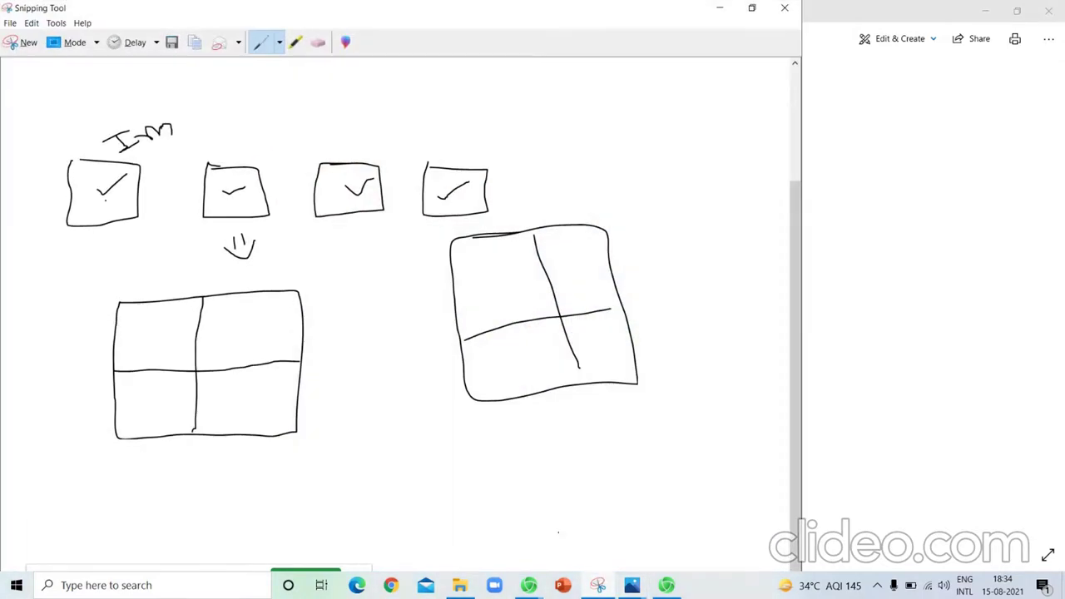
pyautogui.click(720, 8)
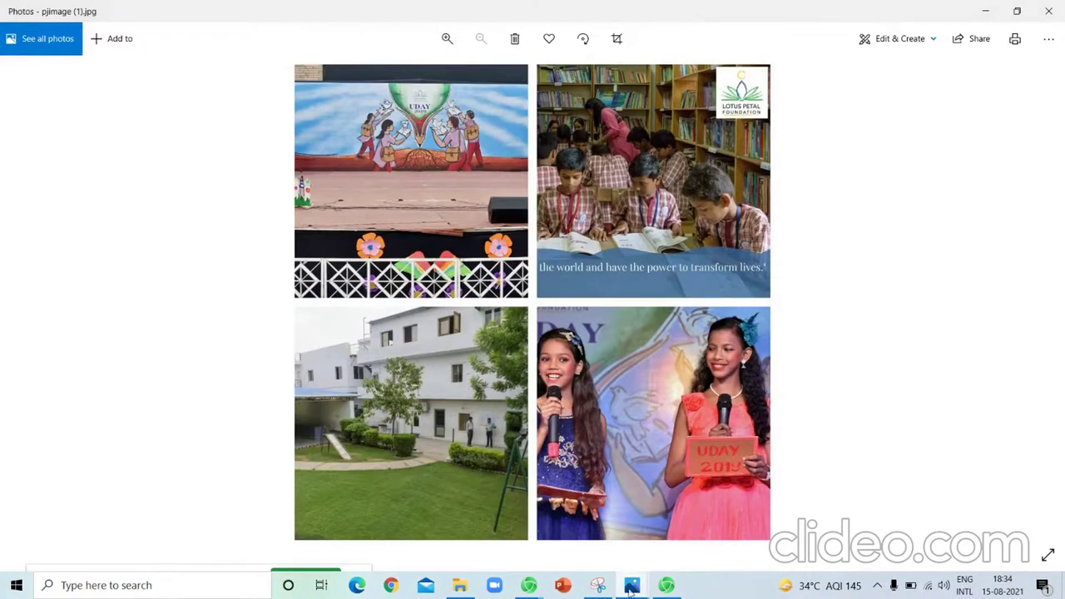
# Minimize the h.jpg and pjimage (1).jpg viewers, the remaining windows and File Explorer to reveal the desktop
pyautogui.moveTo(633, 585)
pyautogui.click(483, 499)
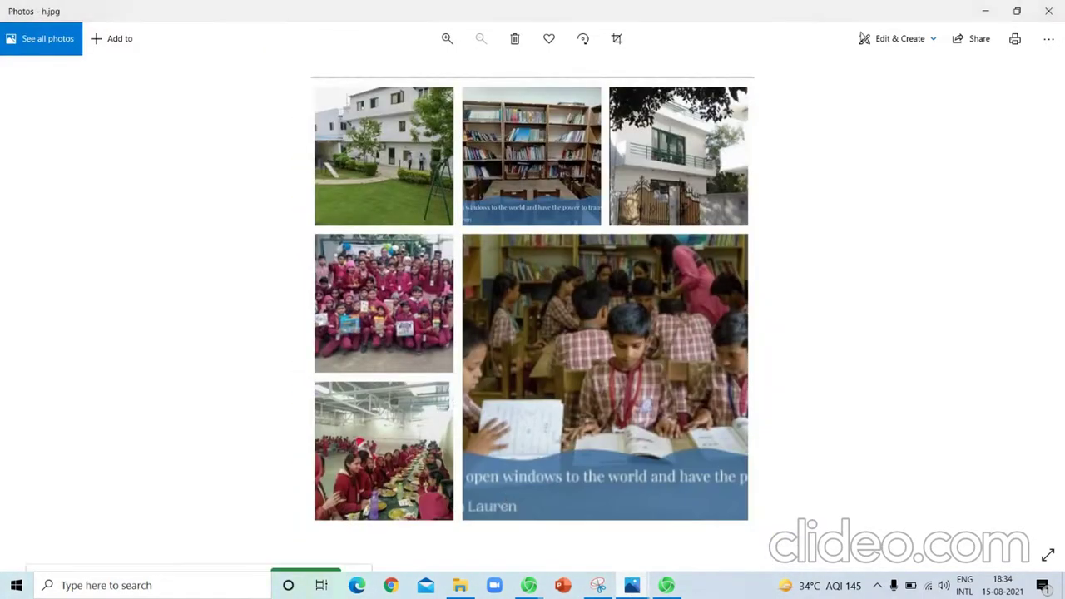
pyautogui.click(986, 6)
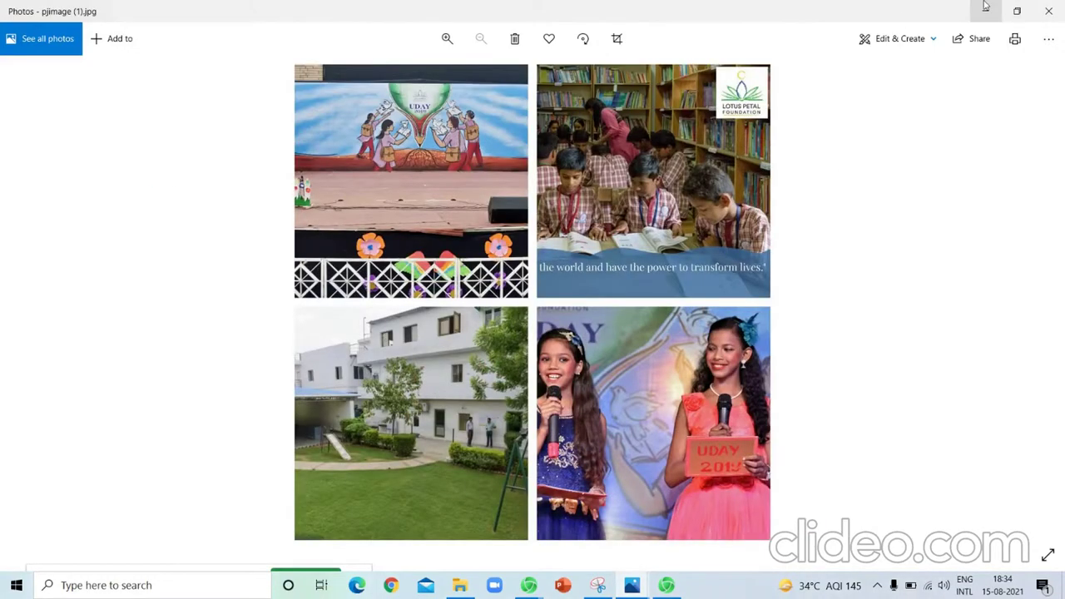
pyautogui.click(986, 7)
pyautogui.click(985, 6)
pyautogui.click(986, 7)
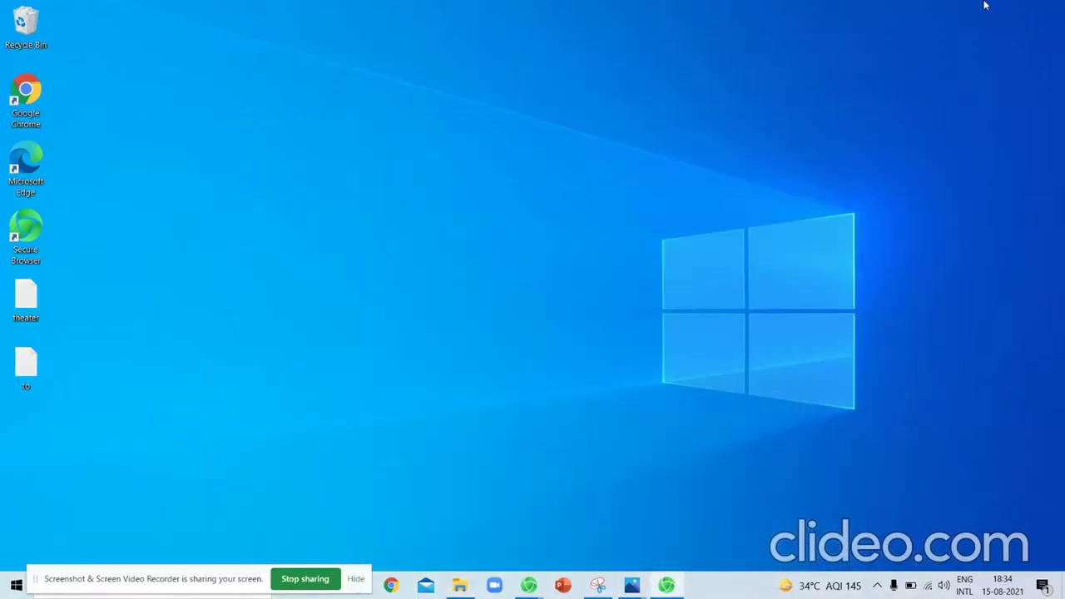
pyautogui.moveTo(220, 586)
pyautogui.mouseDown()
pyautogui.moveTo(338, 475)
pyautogui.moveTo(517, 561)
pyautogui.mouseUp()
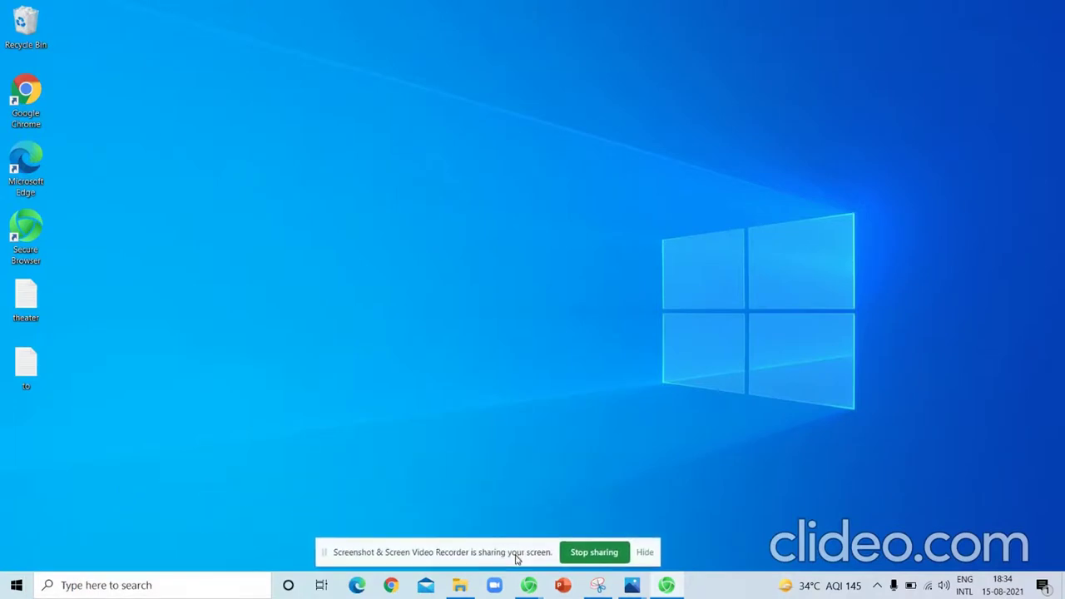